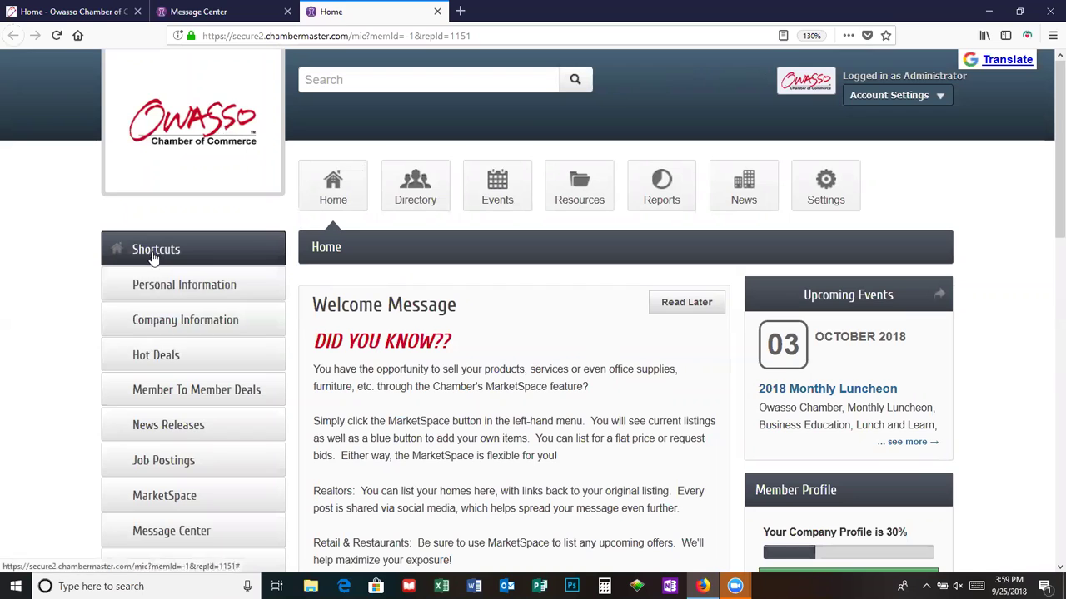
Open the Hot Deals page and start a new hot deal.
{"action": "left_click", "coordinate": [163, 356]}
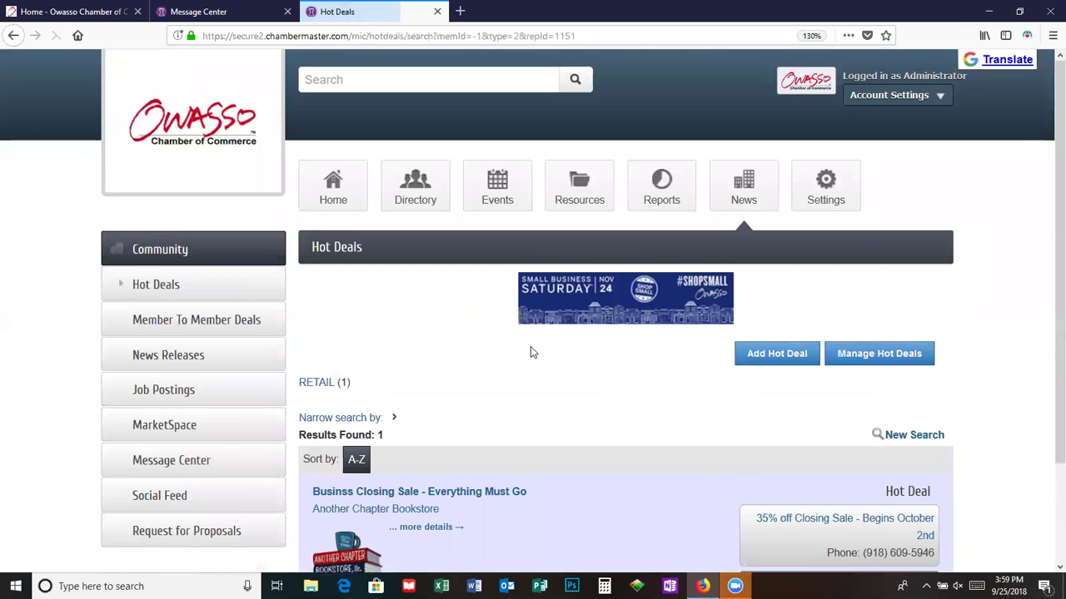
{"action": "scroll", "coordinate": [530, 350], "scroll_direction": "down", "scroll_amount": 2}
{"action": "left_click", "coordinate": [777, 240]}
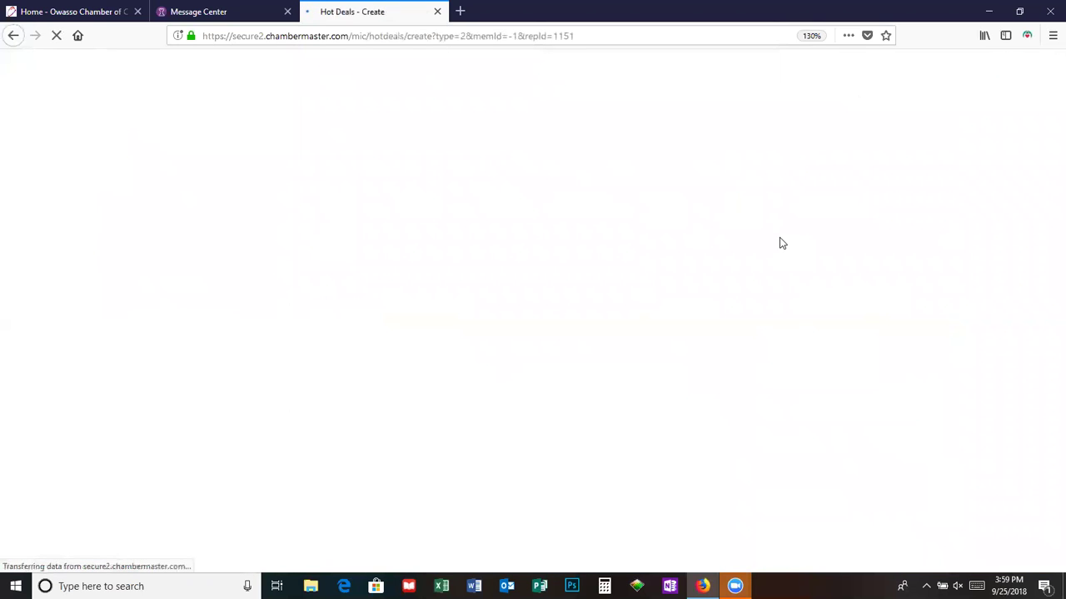
{"action": "scroll", "coordinate": [358, 318], "scroll_direction": "down", "scroll_amount": 6}
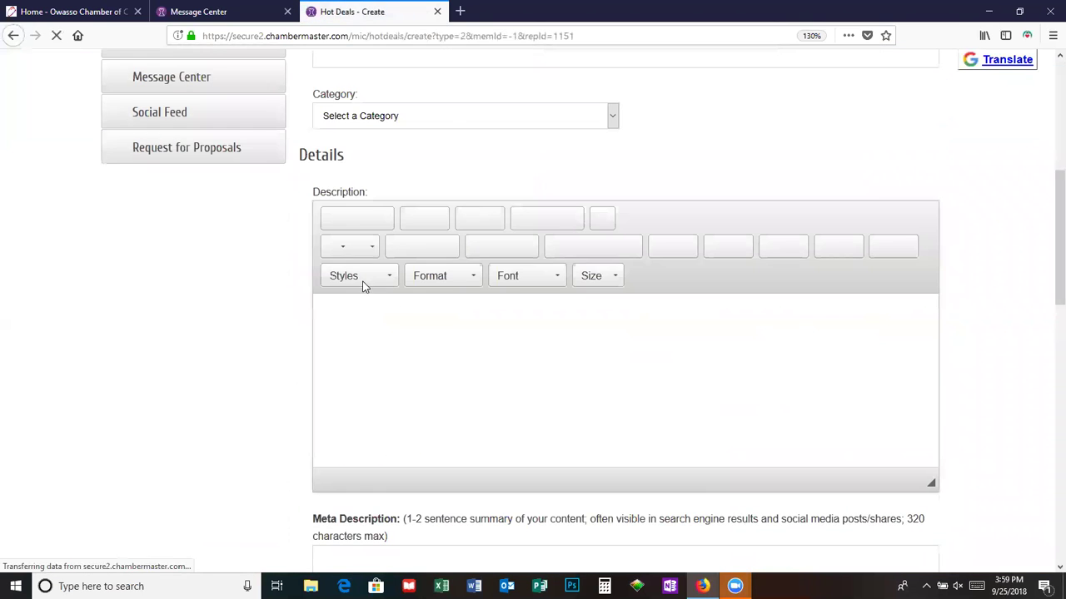
{"action": "scroll", "coordinate": [452, 172], "scroll_direction": "up", "scroll_amount": 6}
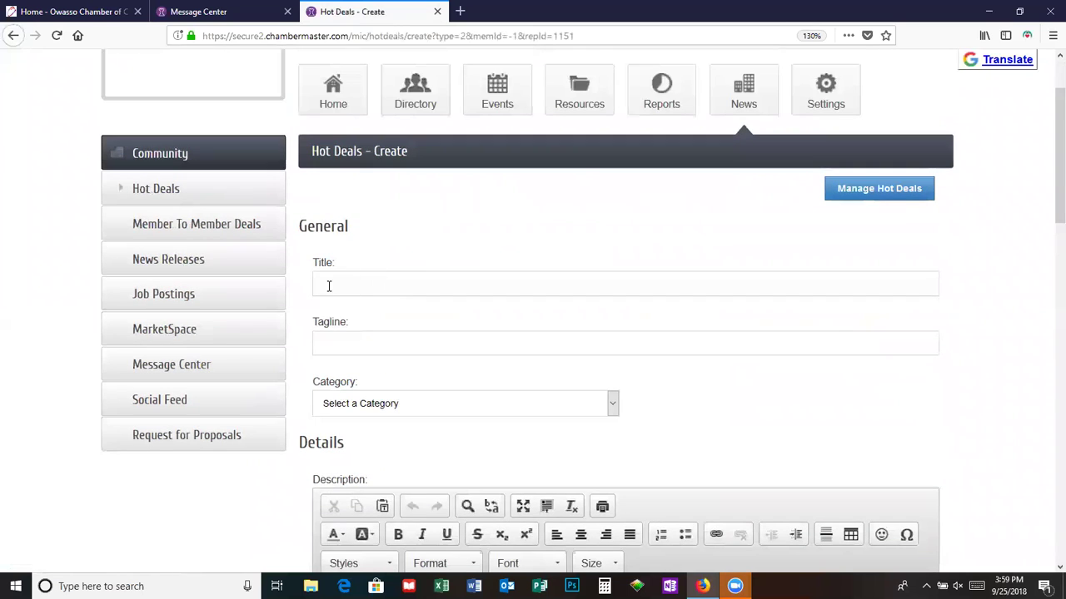
Examine the category choices and the Description editor's text color, link, font and size options.
{"action": "left_click", "coordinate": [400, 407]}
{"action": "left_click", "coordinate": [721, 405]}
{"action": "scroll", "coordinate": [713, 403], "scroll_direction": "down", "scroll_amount": 5}
{"action": "left_click", "coordinate": [360, 222]}
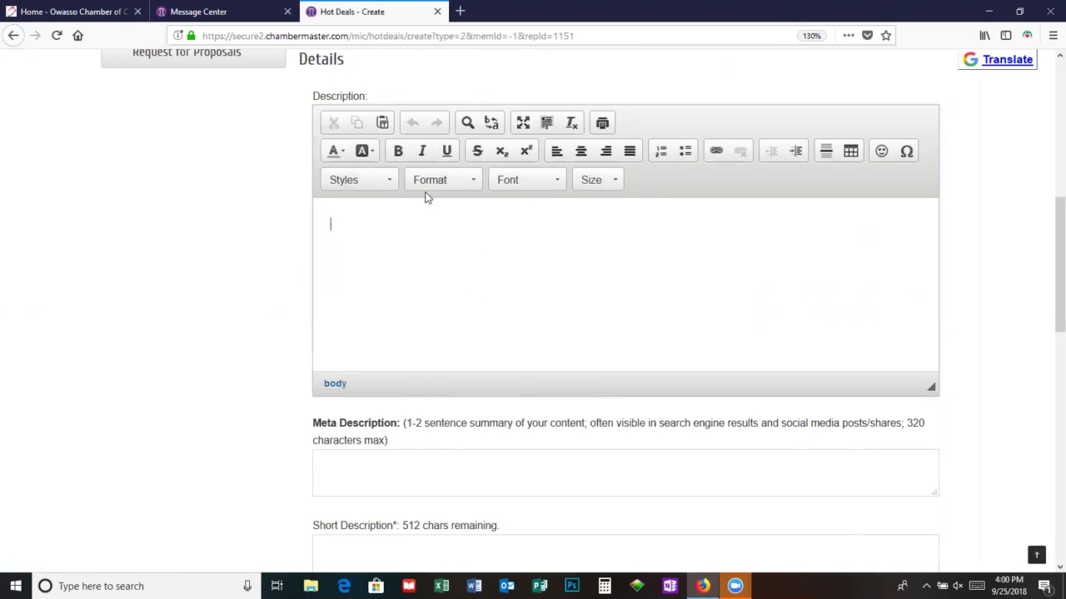
{"action": "left_click", "coordinate": [335, 152]}
{"action": "left_click", "coordinate": [456, 249]}
{"action": "left_click", "coordinate": [712, 152]}
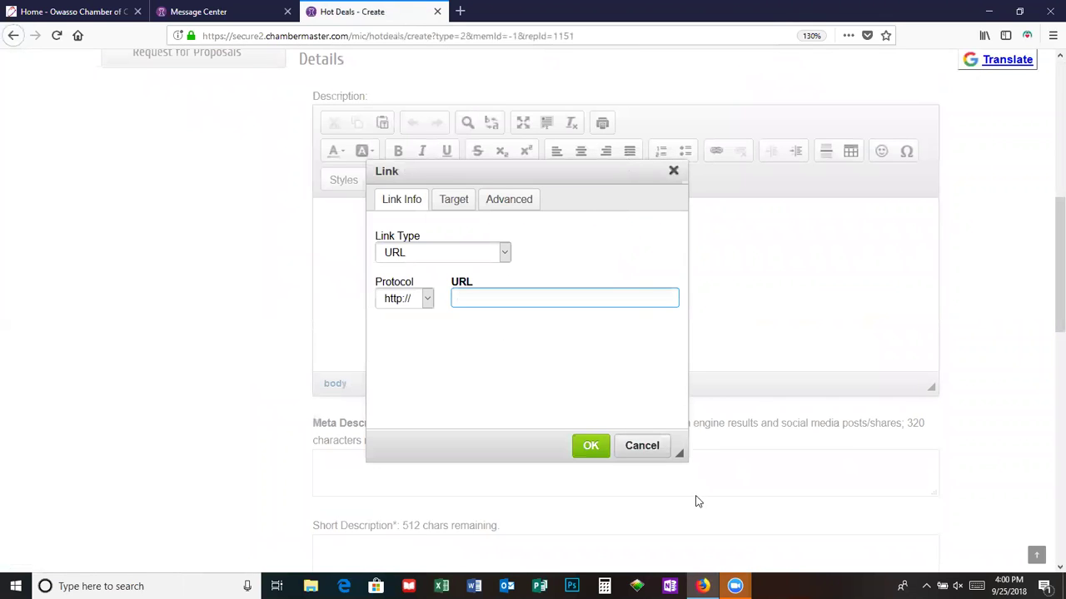
{"action": "left_click", "coordinate": [639, 445]}
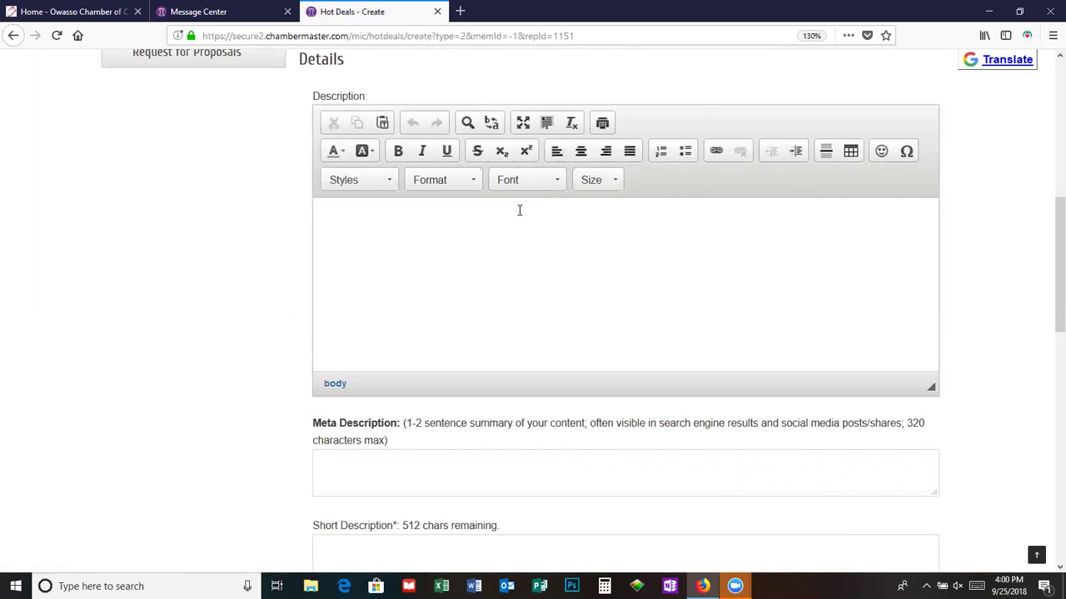
{"action": "left_click", "coordinate": [547, 185]}
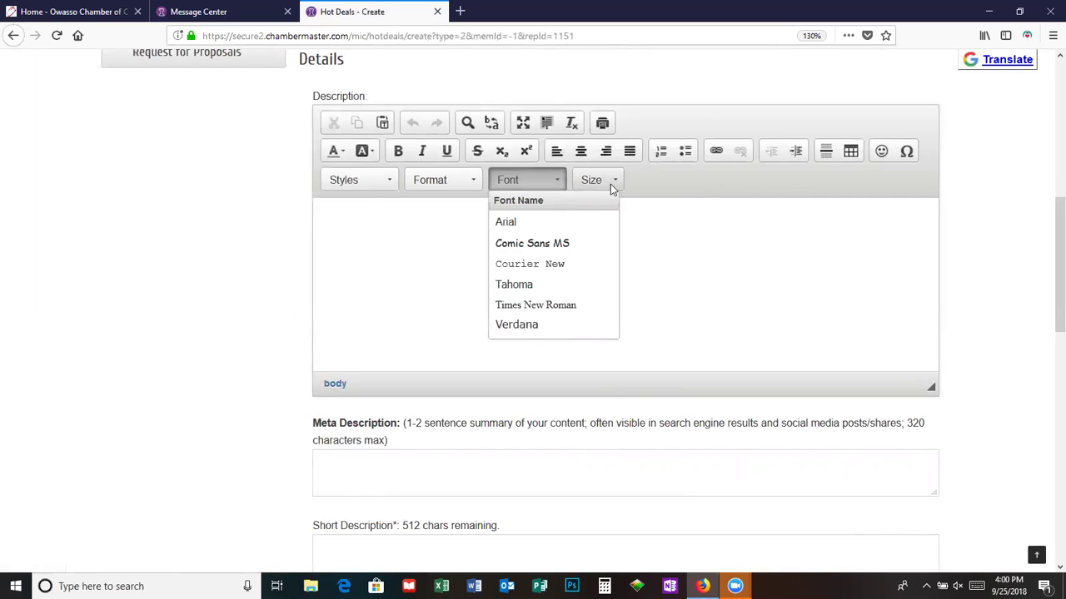
{"action": "left_click", "coordinate": [611, 184]}
{"action": "left_click", "coordinate": [497, 283]}
Examine the form's meta and short descriptions, offer dates, search results logo, contact details and active publishing dates.
{"action": "scroll", "coordinate": [419, 293], "scroll_direction": "down", "scroll_amount": 3}
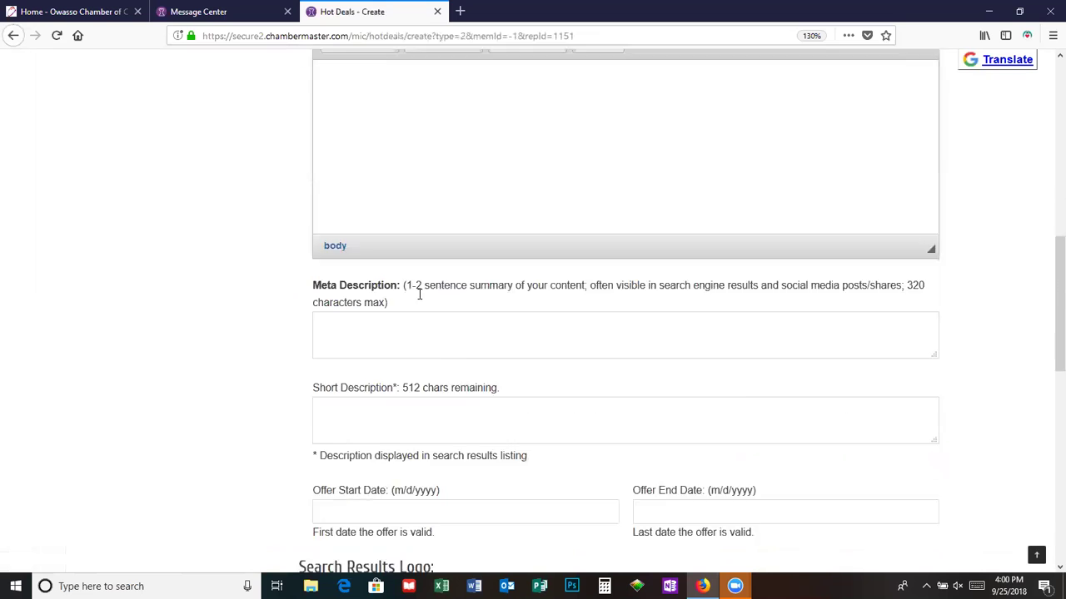
{"action": "scroll", "coordinate": [207, 302], "scroll_direction": "down", "scroll_amount": 3}
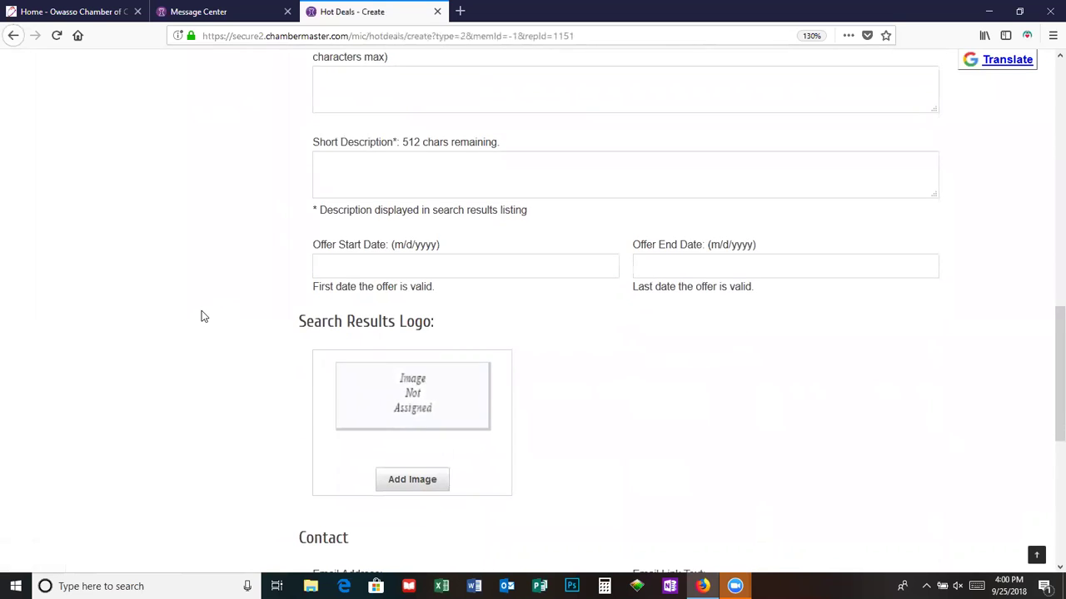
{"action": "scroll", "coordinate": [204, 313], "scroll_direction": "up", "scroll_amount": 5}
{"action": "scroll", "coordinate": [224, 305], "scroll_direction": "down", "scroll_amount": 3}
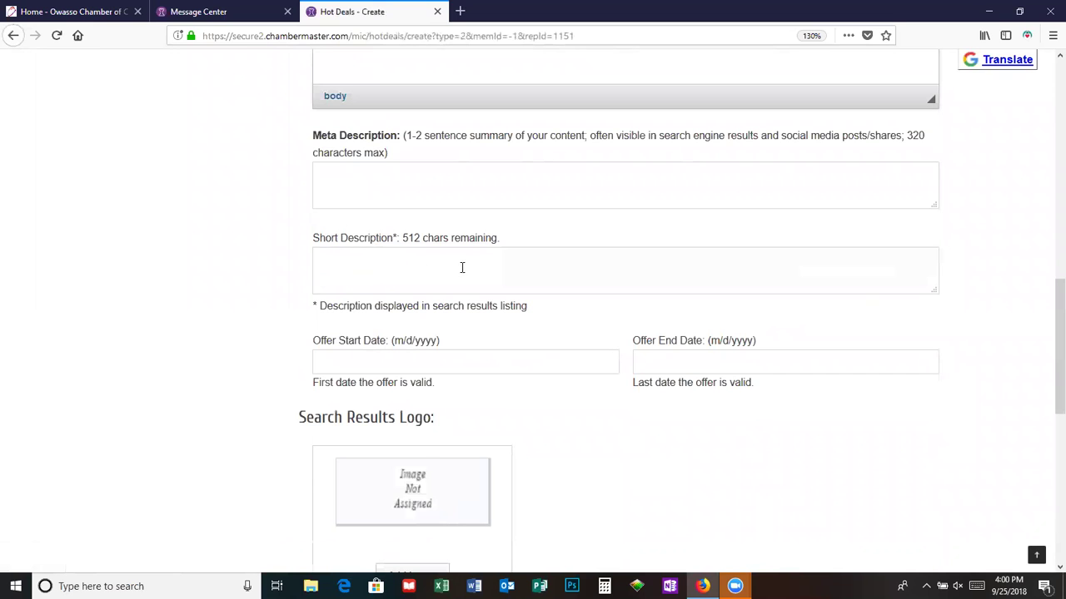
{"action": "scroll", "coordinate": [257, 350], "scroll_direction": "down", "scroll_amount": 5}
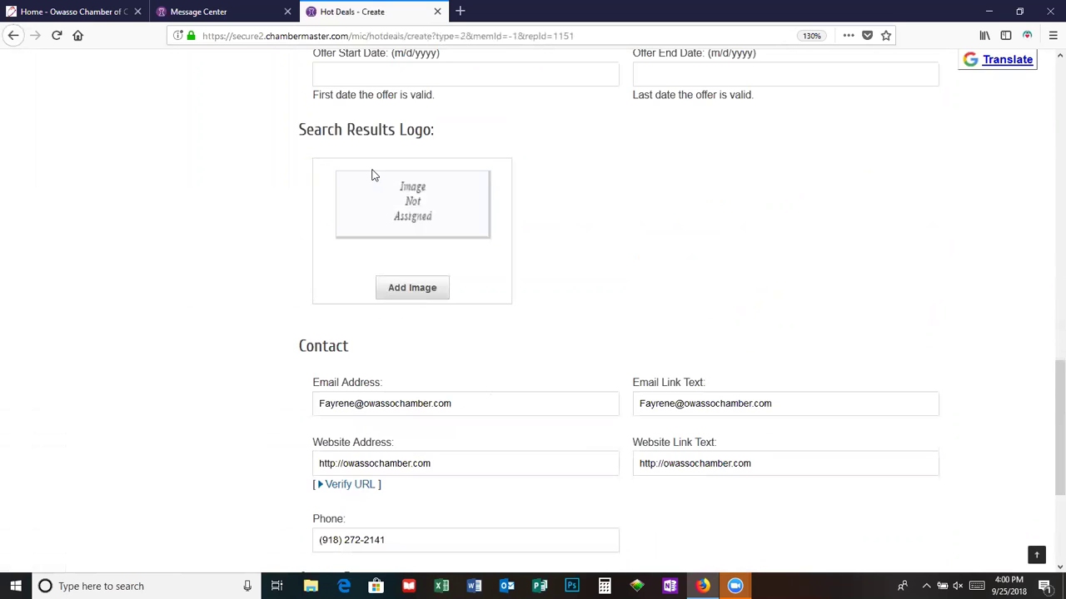
{"action": "scroll", "coordinate": [307, 233], "scroll_direction": "up", "scroll_amount": 2}
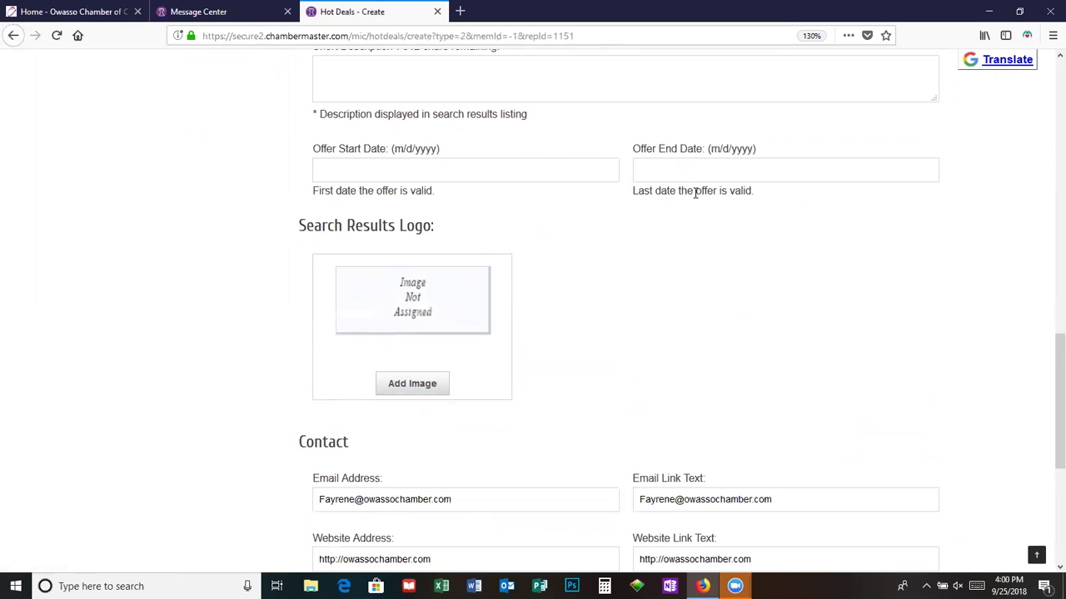
{"action": "scroll", "coordinate": [628, 309], "scroll_direction": "down", "scroll_amount": 3}
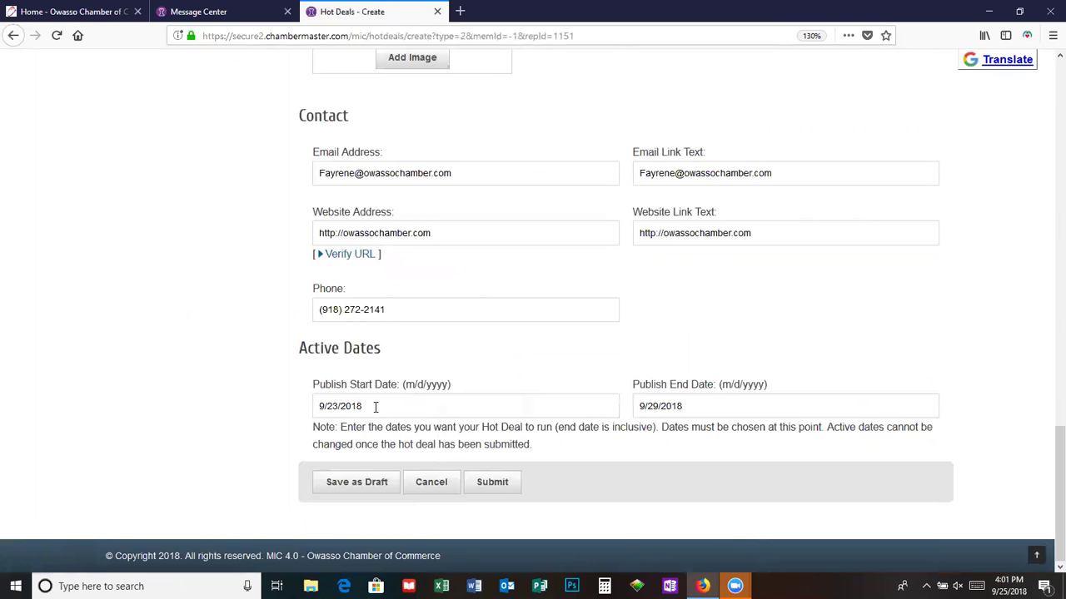
{"action": "scroll", "coordinate": [375, 406], "scroll_direction": "up", "scroll_amount": 2}
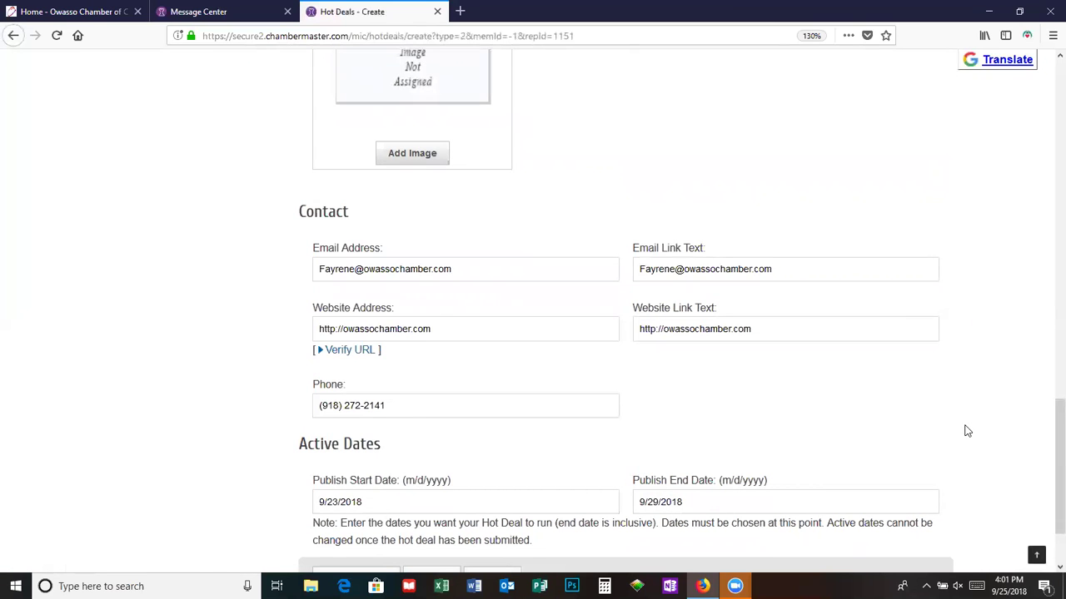
{"action": "scroll", "coordinate": [958, 431], "scroll_direction": "up", "scroll_amount": 2}
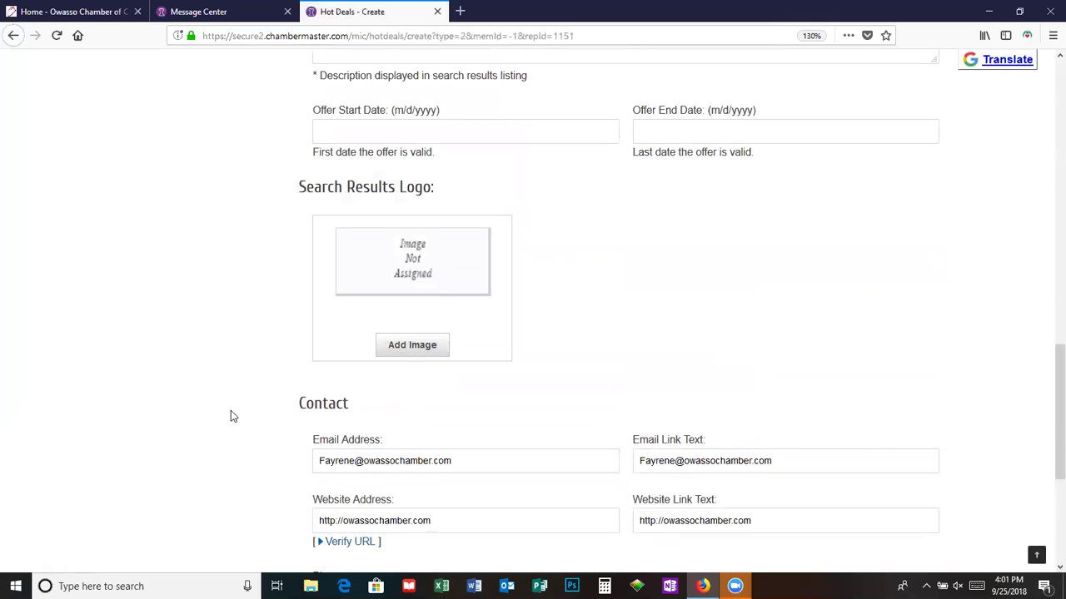
{"action": "scroll", "coordinate": [437, 343], "scroll_direction": "down", "scroll_amount": 3}
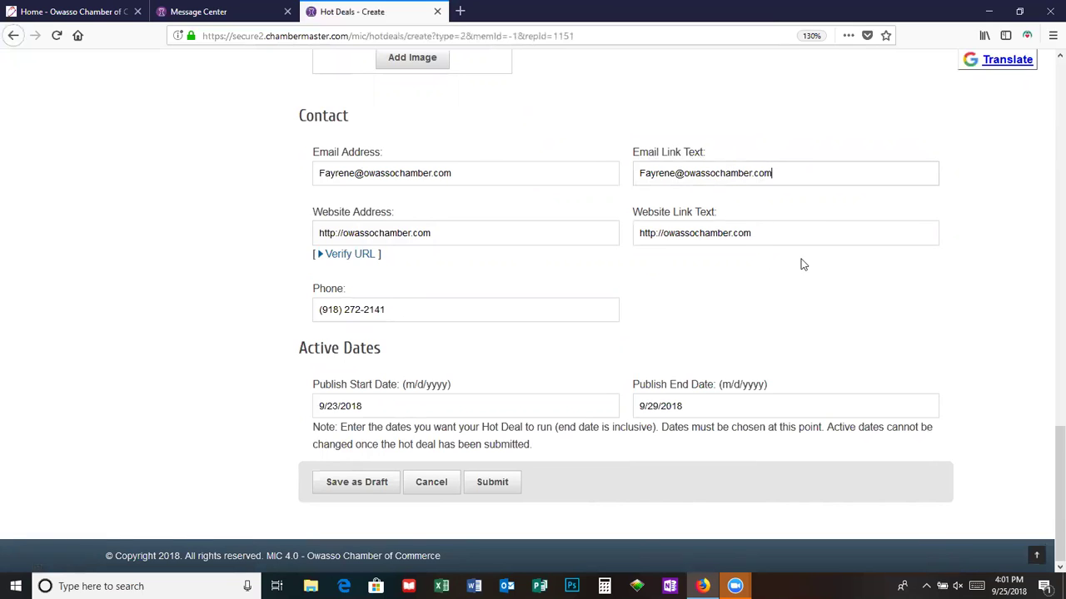
Set the website link text to "Website" and the email link text to "Email" followed by the contact's first name.
{"action": "left_click_drag", "start_coordinate": [780, 225], "coordinate": [583, 245]}
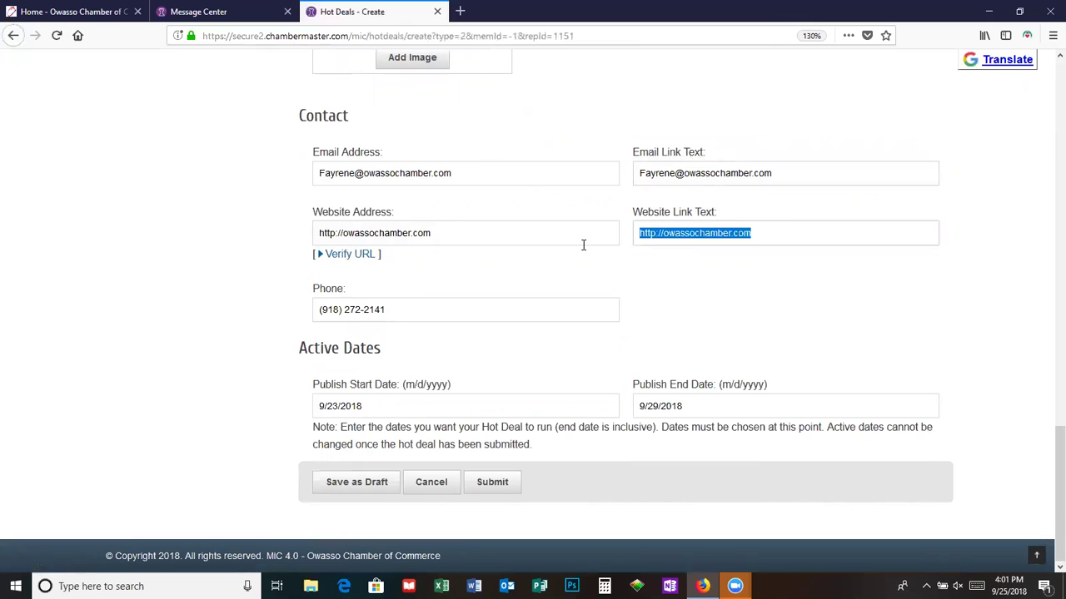
{"action": "type", "text": "Website"}
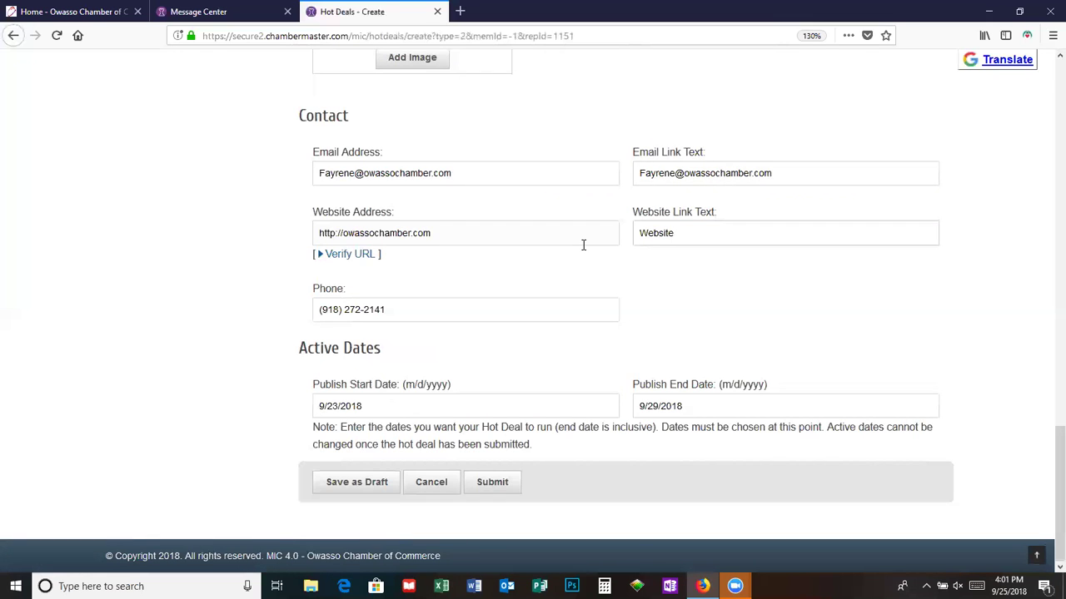
{"action": "scroll", "coordinate": [666, 225], "scroll_direction": "up", "scroll_amount": 2}
{"action": "left_click_drag", "start_coordinate": [794, 273], "coordinate": [533, 260]}
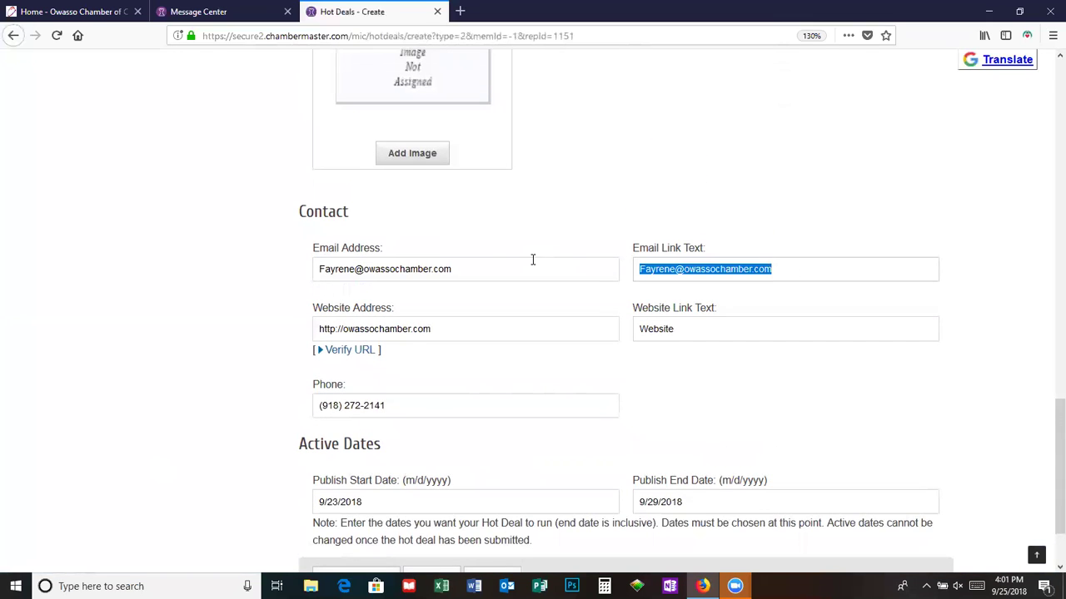
{"action": "type", "text": "e"}
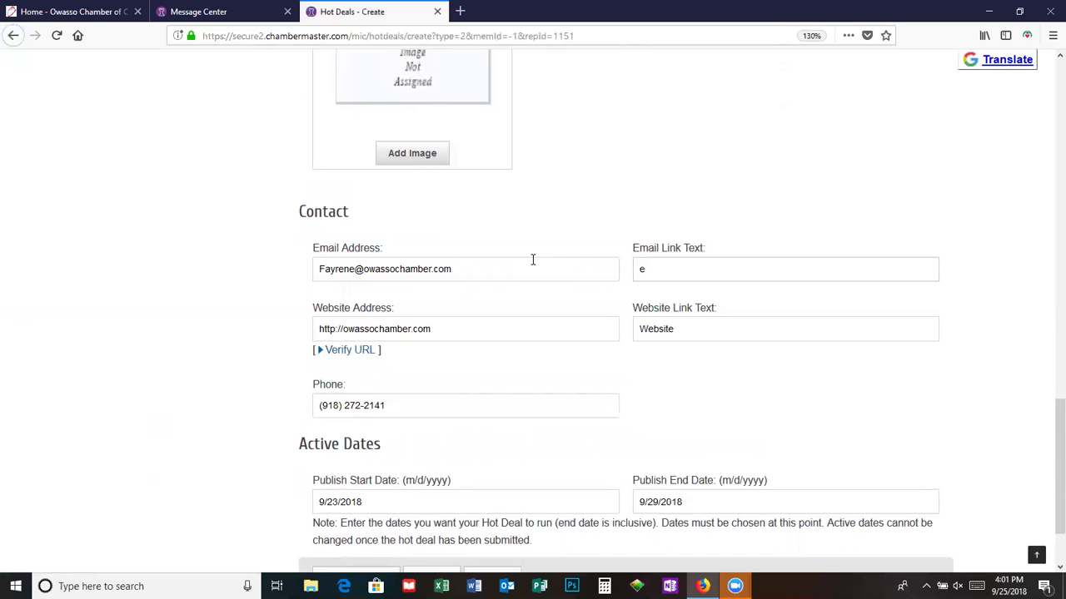
{"action": "type", "text": "mail Fayrene"}
Review the hot deal form from its draft and submission options back up to the title.
{"action": "scroll", "coordinate": [268, 426], "scroll_direction": "down", "scroll_amount": 2}
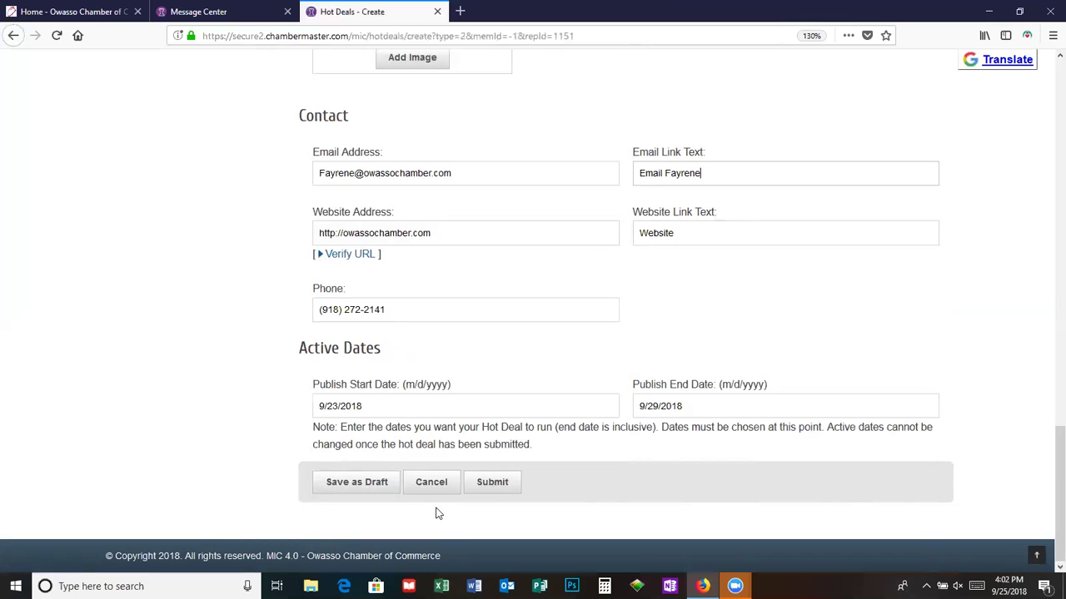
{"action": "scroll", "coordinate": [217, 445], "scroll_direction": "up", "scroll_amount": 3}
{"action": "scroll", "coordinate": [233, 429], "scroll_direction": "up", "scroll_amount": 3}
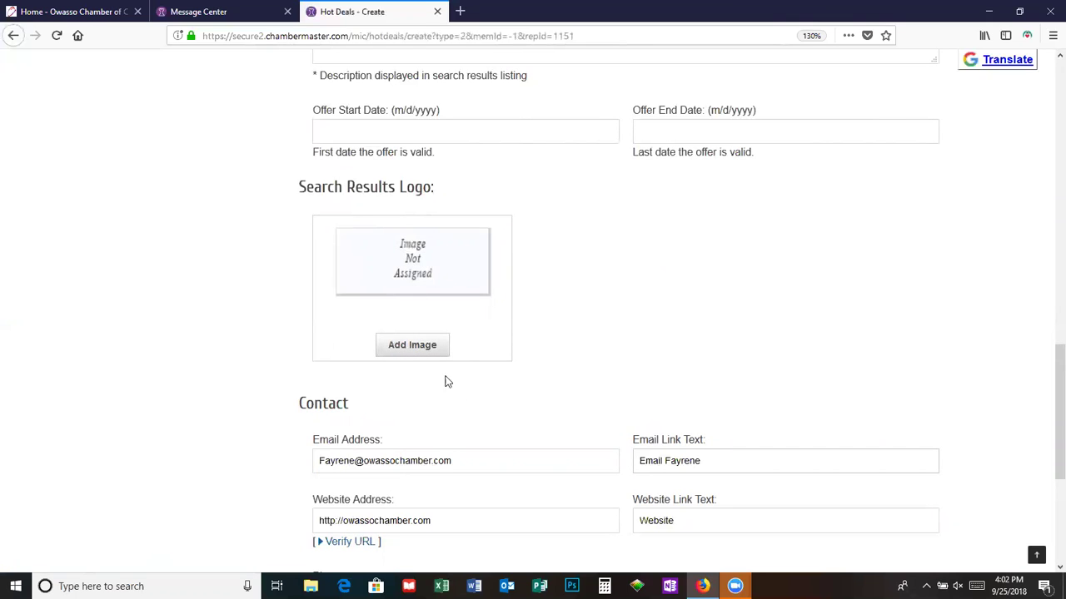
{"action": "scroll", "coordinate": [624, 379], "scroll_direction": "up", "scroll_amount": 8}
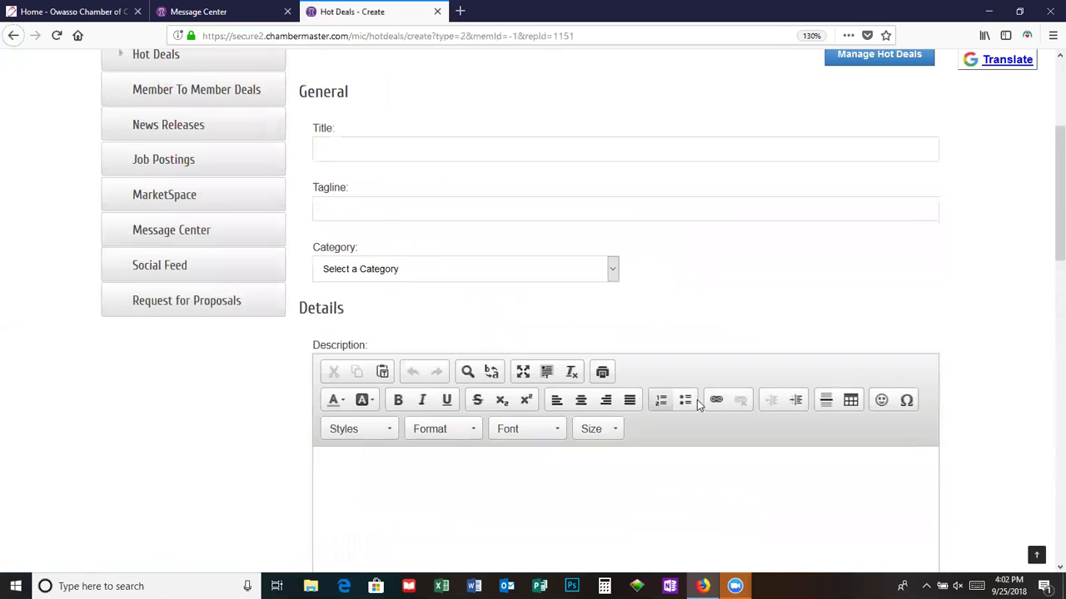
{"action": "scroll", "coordinate": [746, 414], "scroll_direction": "down", "scroll_amount": 5}
{"action": "scroll", "coordinate": [733, 392], "scroll_direction": "up", "scroll_amount": 10}
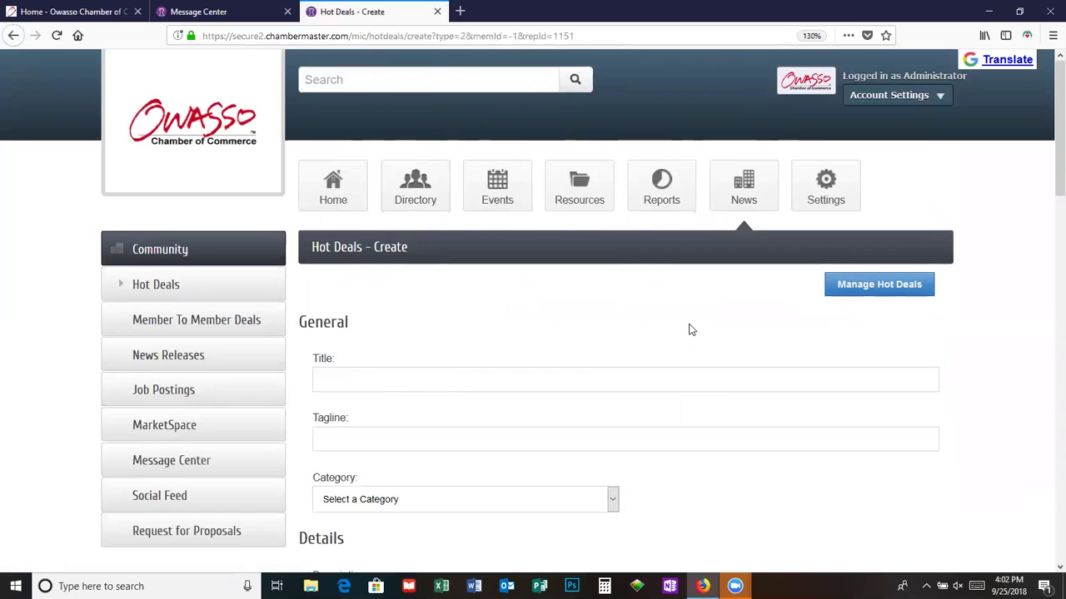
Switch to the Owasso Chamber public website and view its Hot Deals listing under the member search.
{"action": "left_click", "coordinate": [53, 13]}
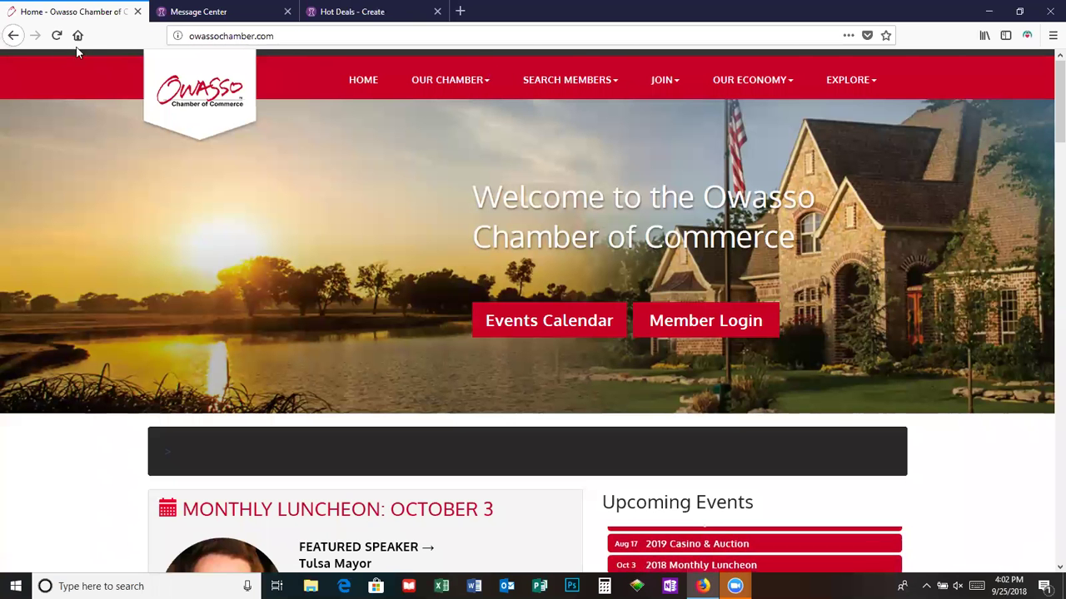
{"action": "left_click", "coordinate": [569, 85]}
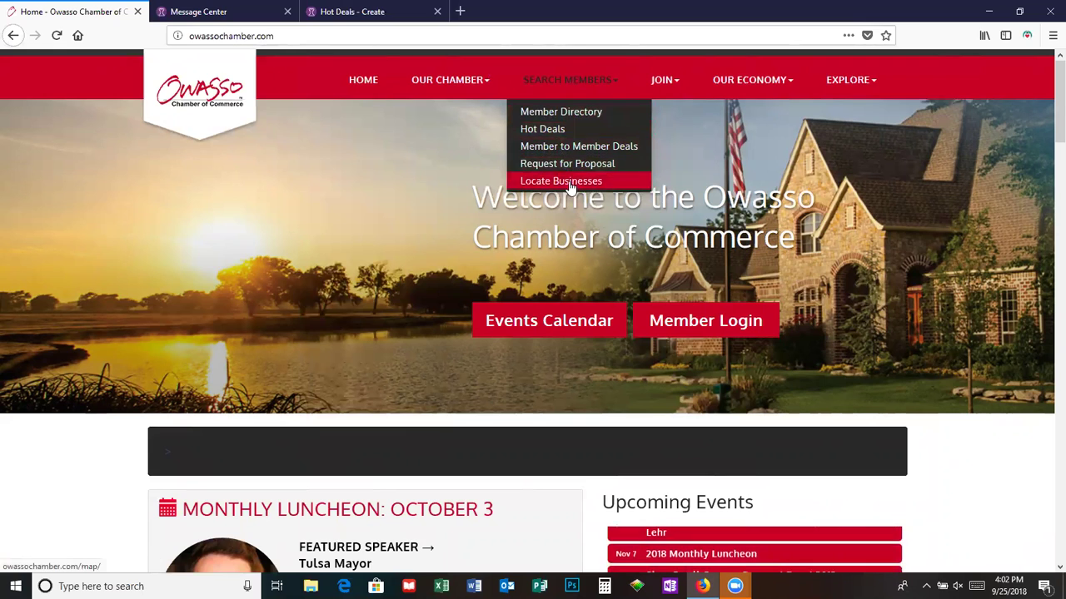
{"action": "left_click", "coordinate": [546, 129]}
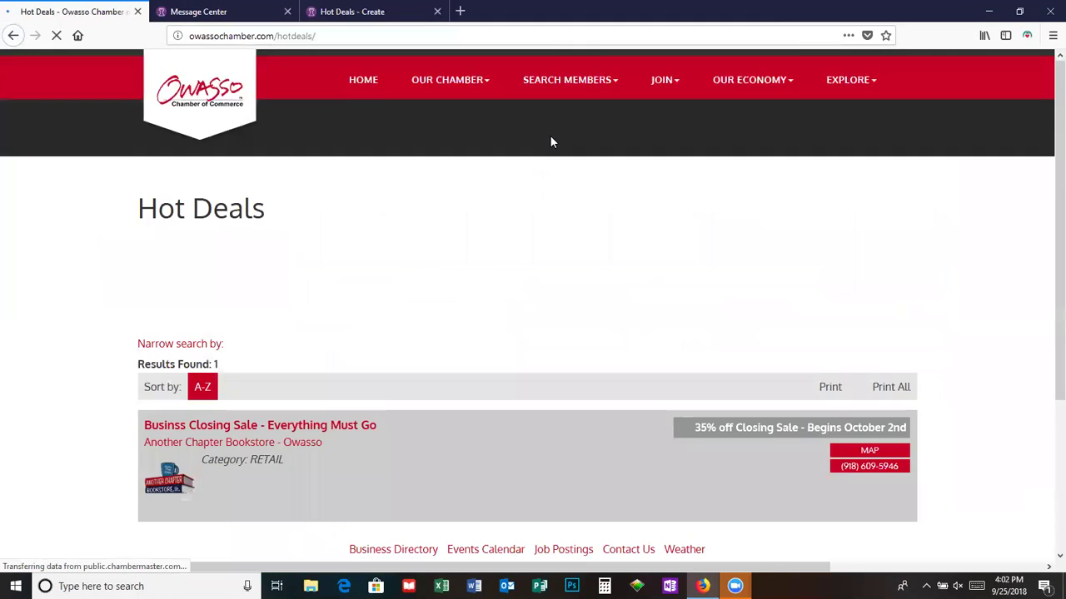
{"action": "scroll", "coordinate": [483, 208], "scroll_direction": "down", "scroll_amount": 2}
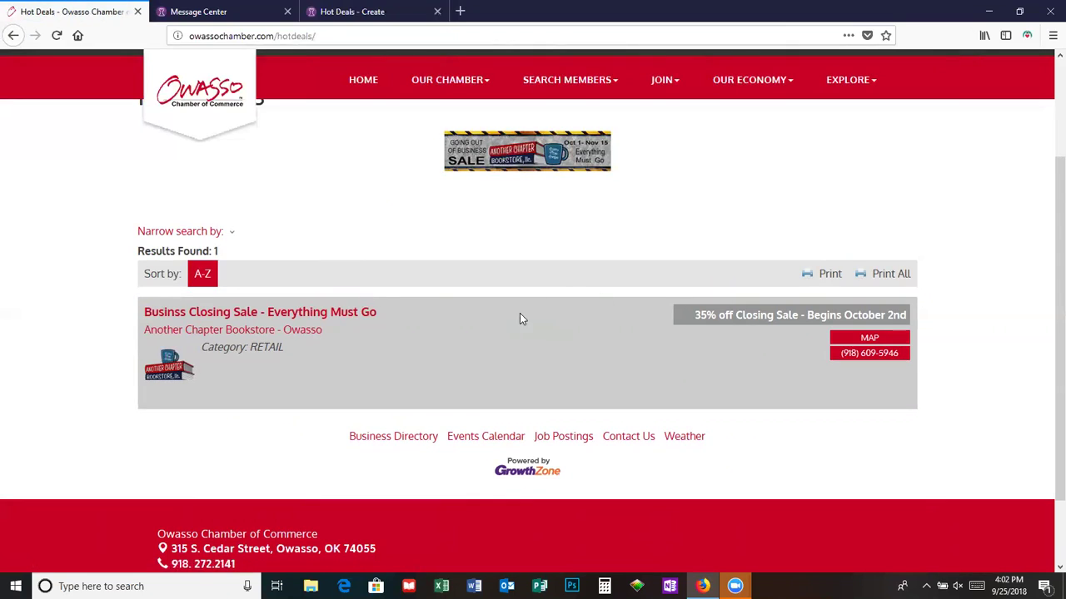
Open the public Member to Member Deals page and look through the listed offers.
{"action": "mouse_move", "coordinate": [580, 83]}
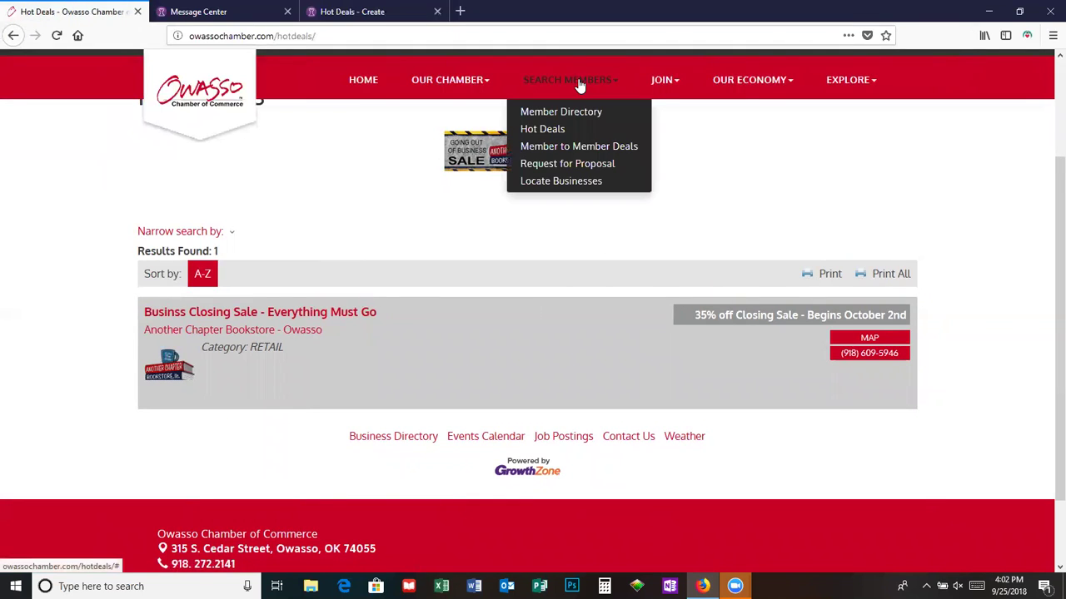
{"action": "left_click", "coordinate": [573, 148]}
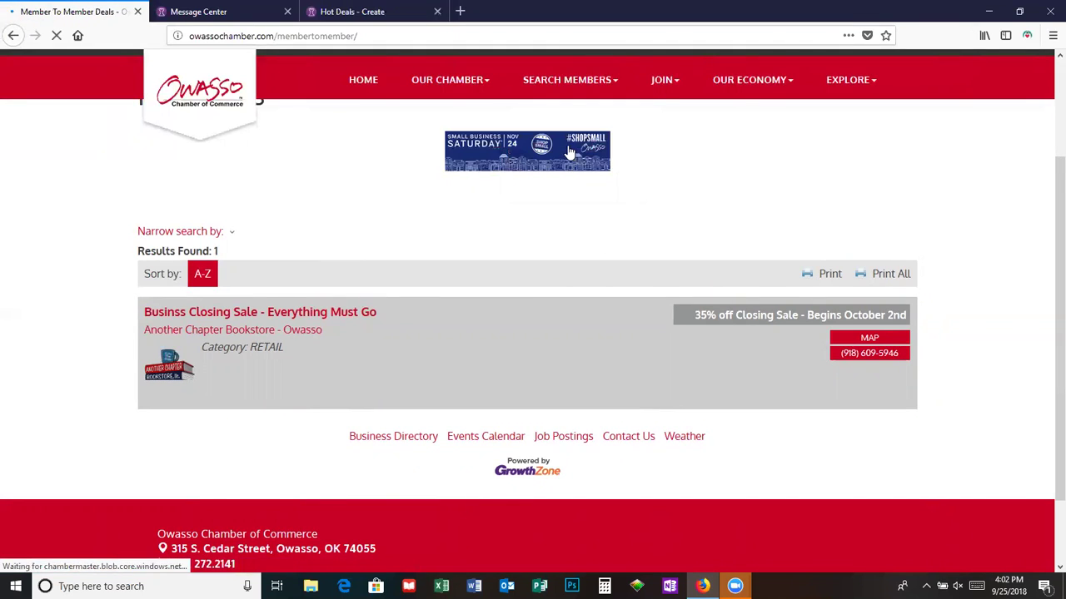
{"action": "scroll", "coordinate": [225, 262], "scroll_direction": "down", "scroll_amount": 4}
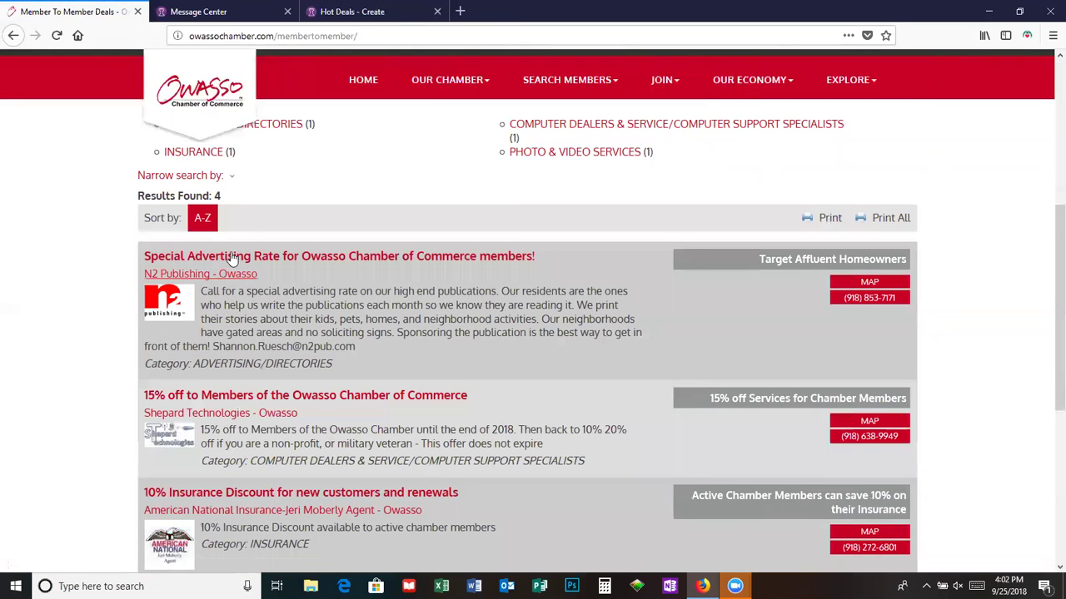
{"action": "scroll", "coordinate": [248, 217], "scroll_direction": "down", "scroll_amount": 3}
{"action": "scroll", "coordinate": [248, 217], "scroll_direction": "down", "scroll_amount": 3}
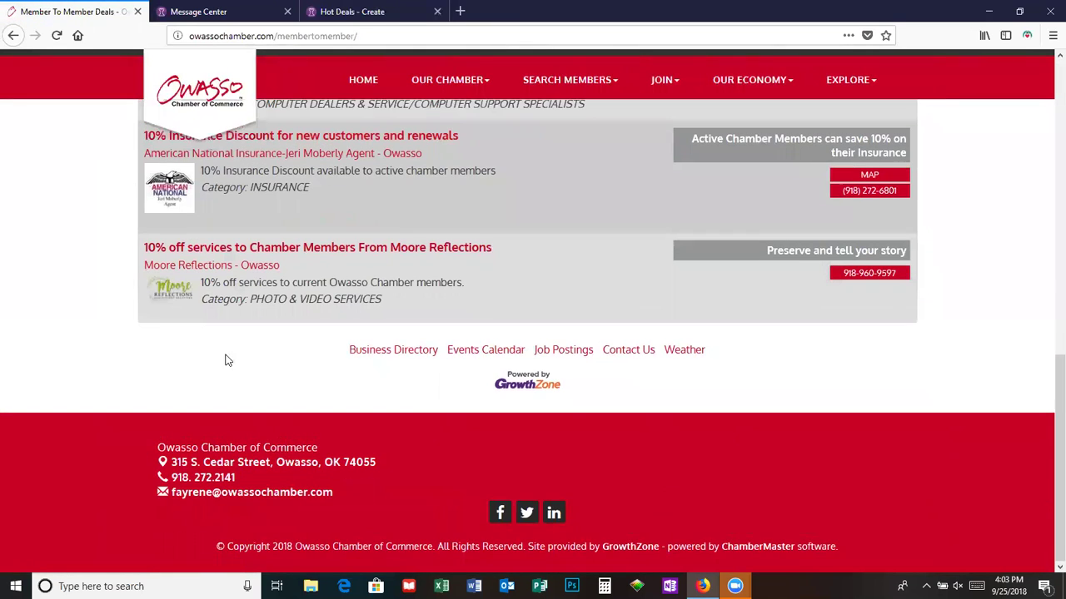
{"action": "scroll", "coordinate": [228, 377], "scroll_direction": "up", "scroll_amount": 3}
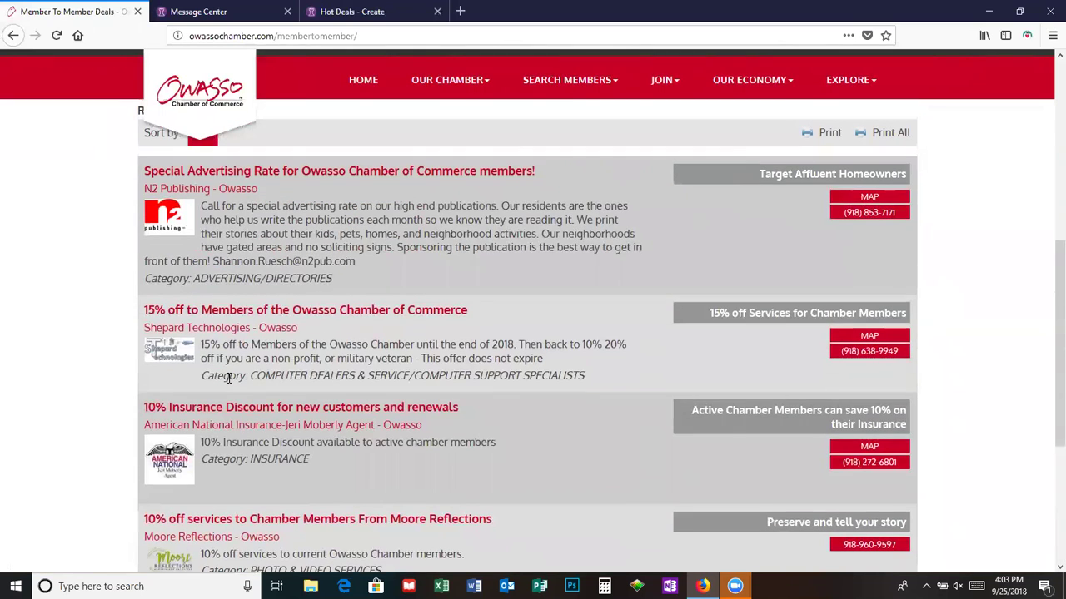
{"action": "scroll", "coordinate": [228, 377], "scroll_direction": "up", "scroll_amount": 5}
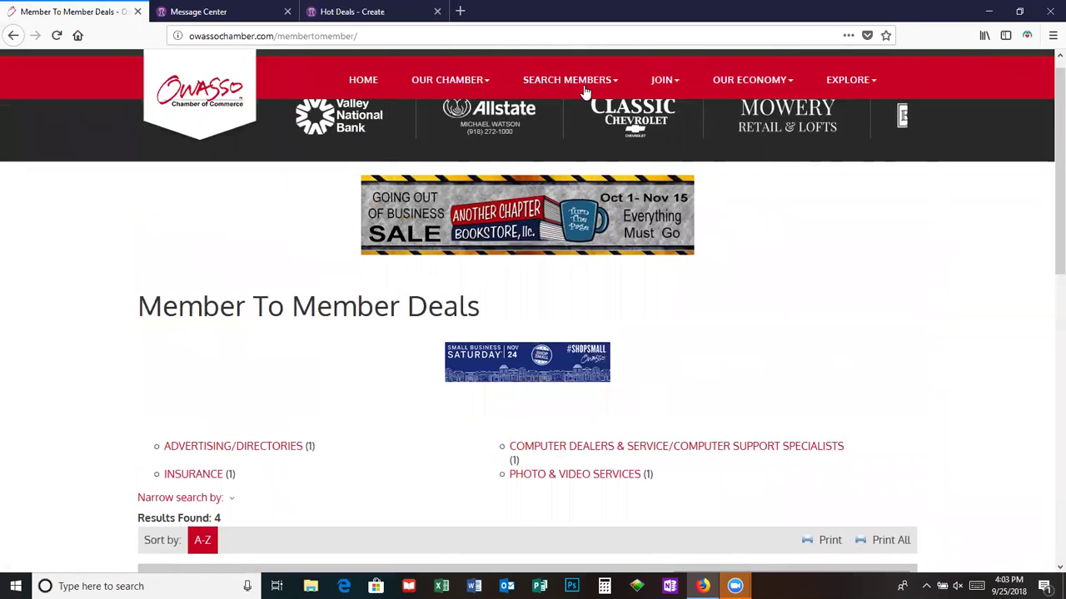
View the member search options on the public chamber site and return to its Hot Deals listing.
{"action": "mouse_move", "coordinate": [587, 87]}
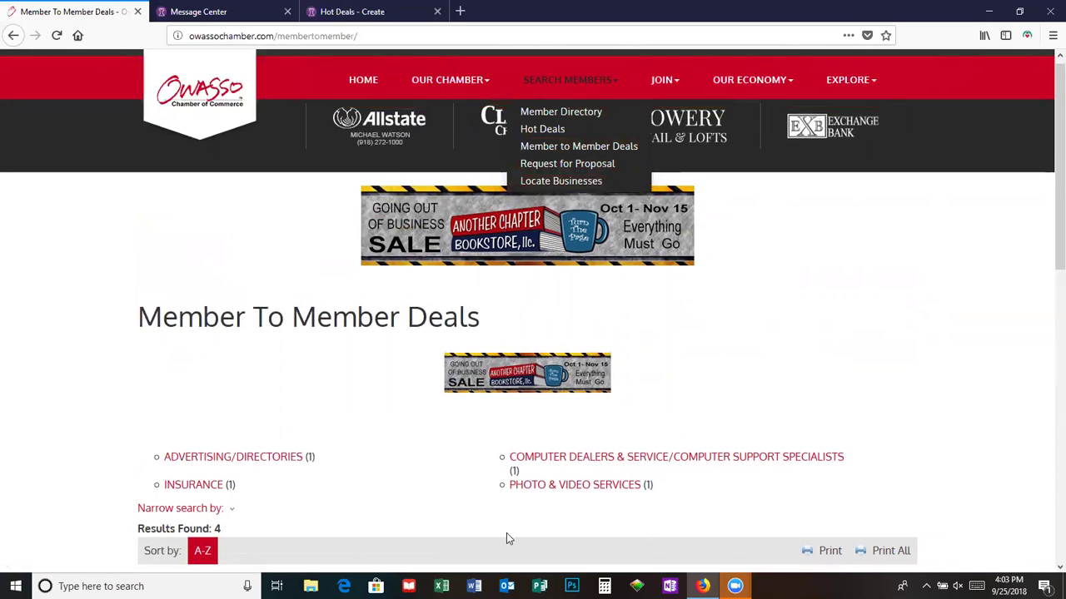
{"action": "scroll", "coordinate": [505, 536], "scroll_direction": "up", "scroll_amount": 1}
{"action": "left_click", "coordinate": [13, 38]}
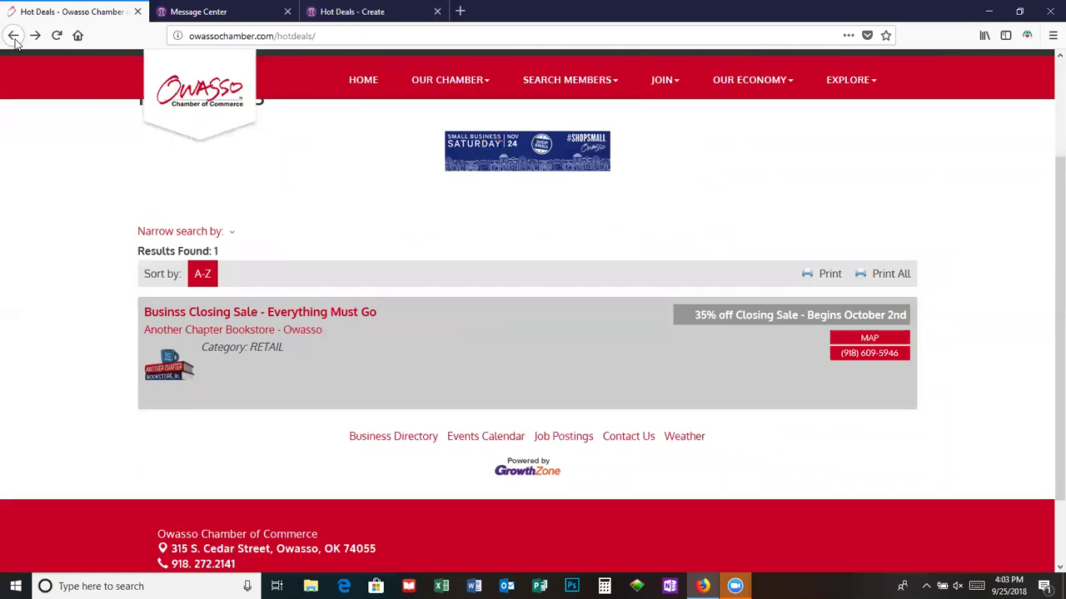
Switch to the member portal, look through its Member To Member Deals, and start adding a new member-to-member deal.
{"action": "left_click", "coordinate": [305, 16]}
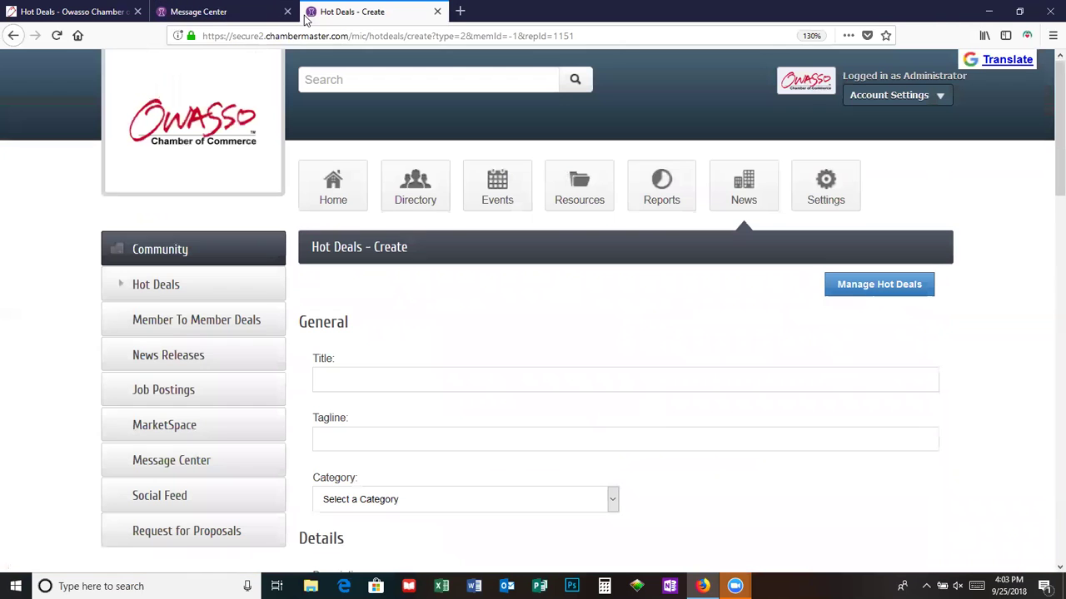
{"action": "left_click", "coordinate": [189, 325]}
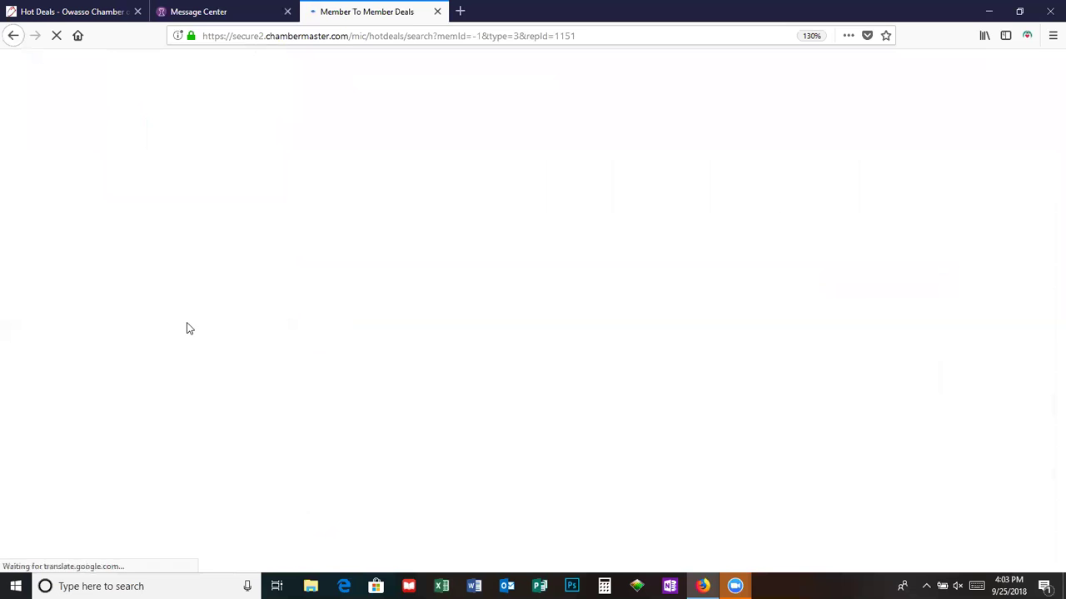
{"action": "scroll", "coordinate": [45, 292], "scroll_direction": "down", "scroll_amount": 9}
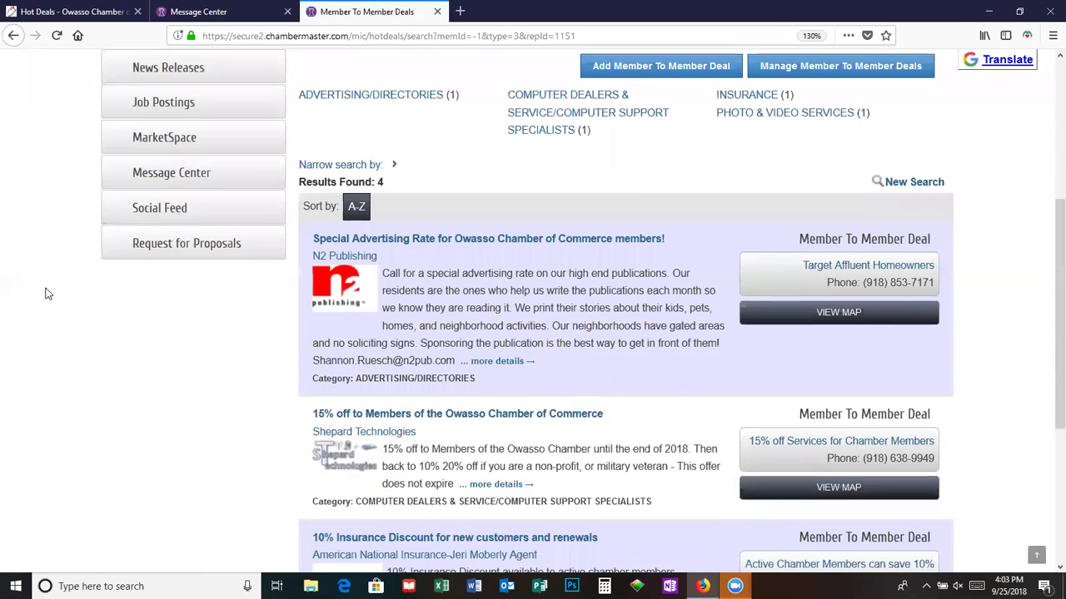
{"action": "scroll", "coordinate": [436, 385], "scroll_direction": "up", "scroll_amount": 10}
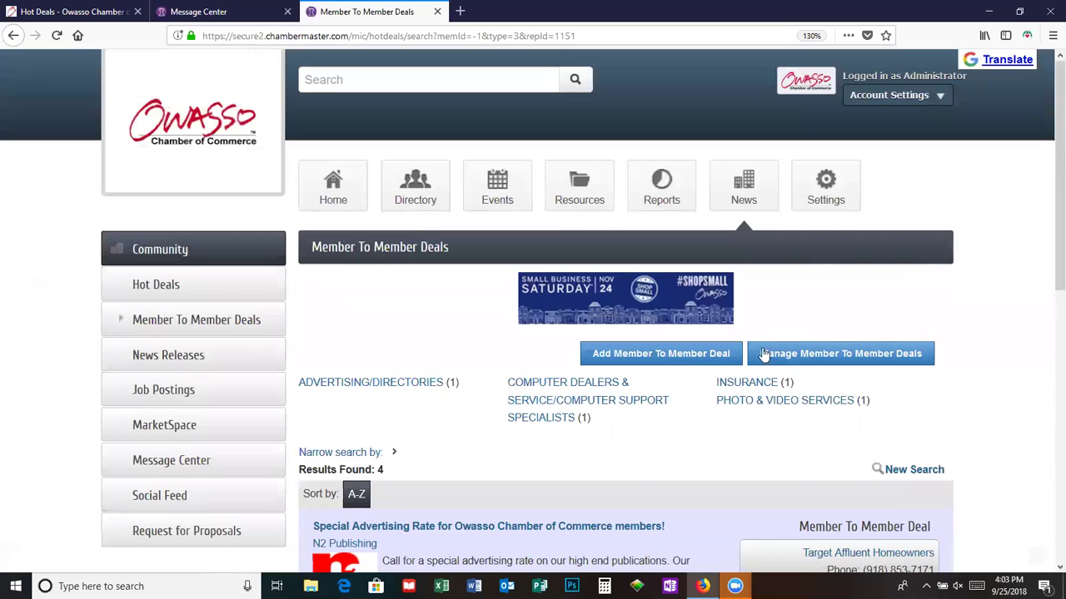
{"action": "left_click", "coordinate": [671, 358]}
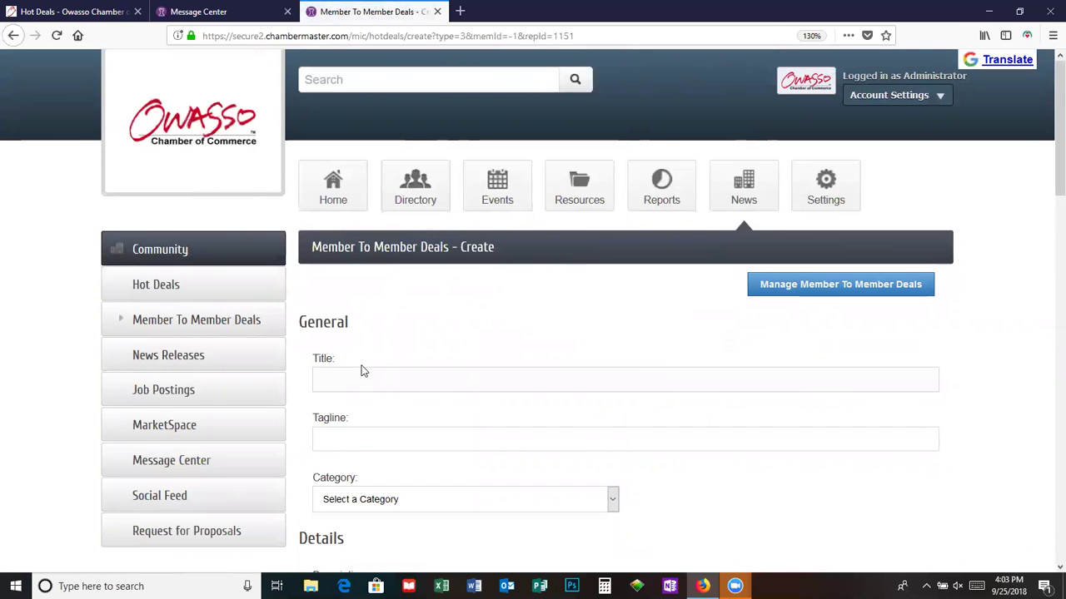
Review the Member To Member Deal form's title, description, offer dates, logo, contact details, active dates and submission options.
{"action": "scroll", "coordinate": [361, 369], "scroll_direction": "down", "scroll_amount": 4}
{"action": "scroll", "coordinate": [363, 277], "scroll_direction": "up", "scroll_amount": 3}
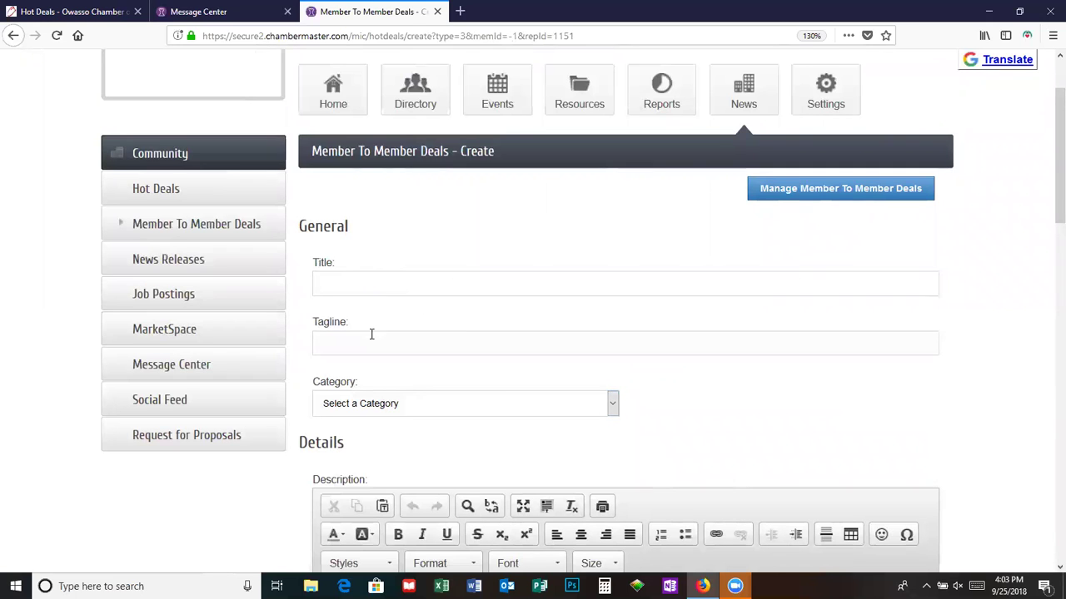
{"action": "scroll", "coordinate": [534, 433], "scroll_direction": "down", "scroll_amount": 1}
{"action": "scroll", "coordinate": [533, 426], "scroll_direction": "down", "scroll_amount": 2}
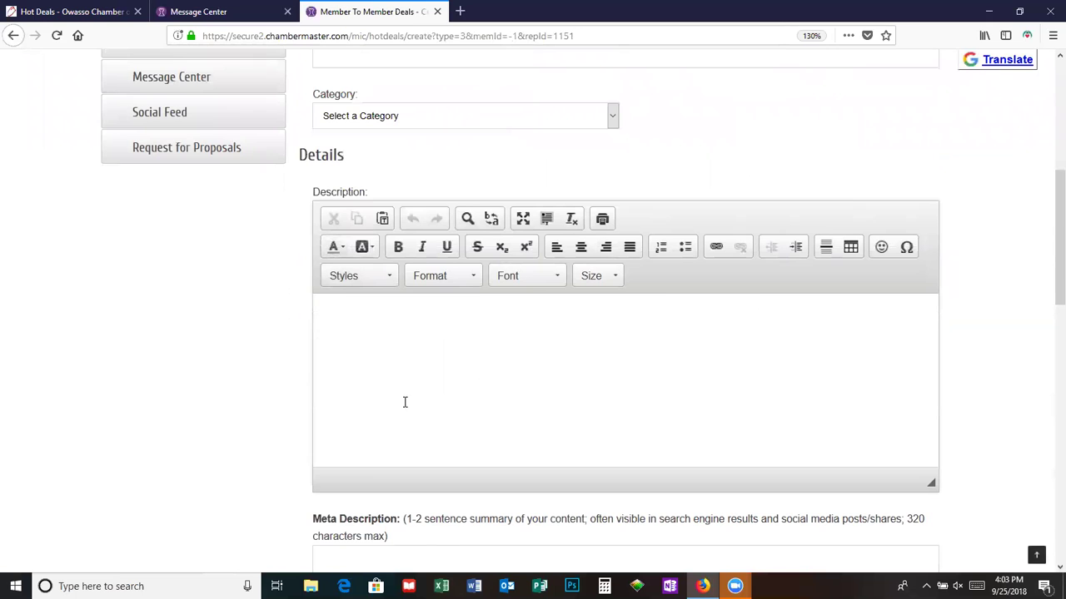
{"action": "scroll", "coordinate": [405, 402], "scroll_direction": "down", "scroll_amount": 3}
{"action": "scroll", "coordinate": [423, 392], "scroll_direction": "down", "scroll_amount": 2}
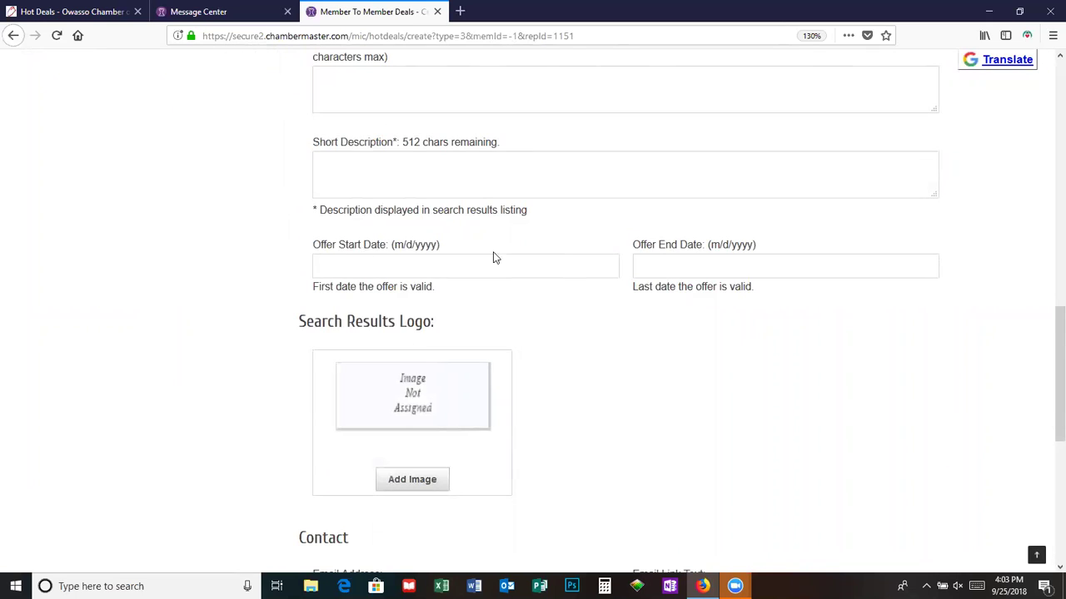
{"action": "scroll", "coordinate": [342, 409], "scroll_direction": "down", "scroll_amount": 3}
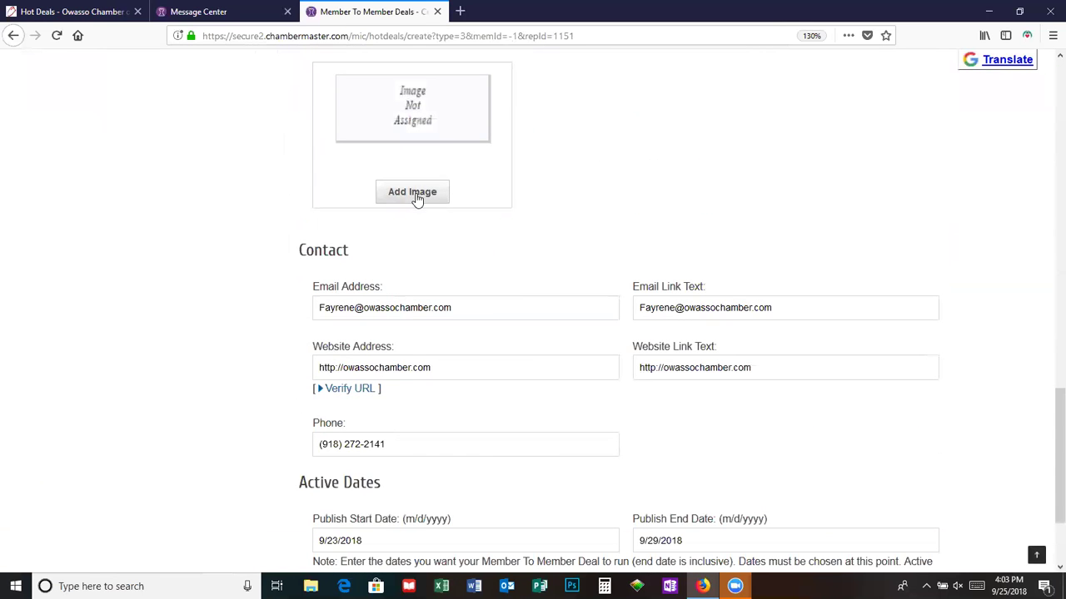
{"action": "scroll", "coordinate": [341, 230], "scroll_direction": "down", "scroll_amount": 2}
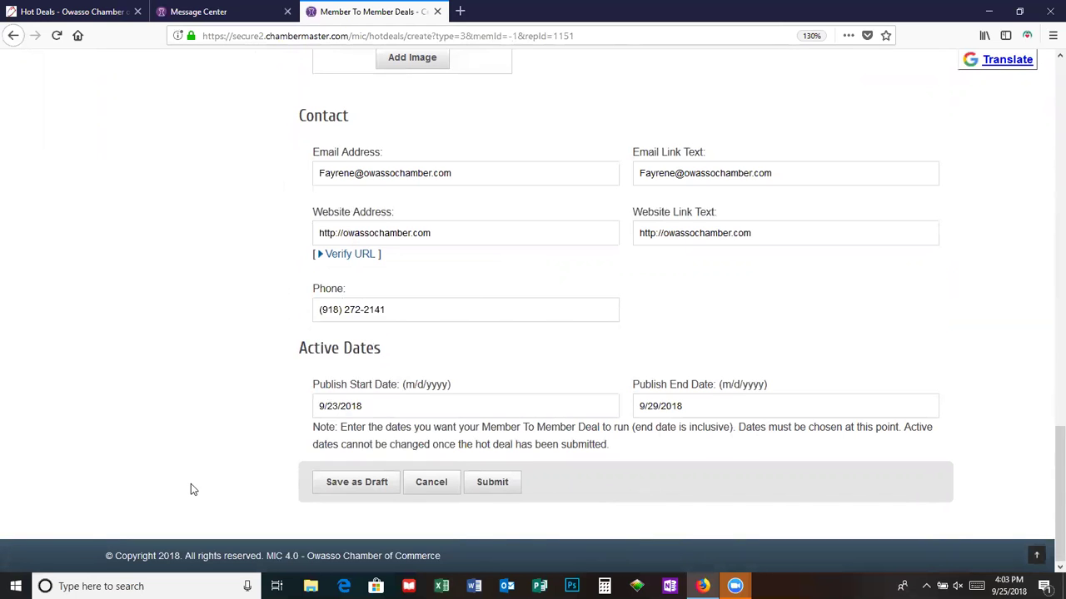
{"action": "scroll", "coordinate": [155, 414], "scroll_direction": "up", "scroll_amount": 10}
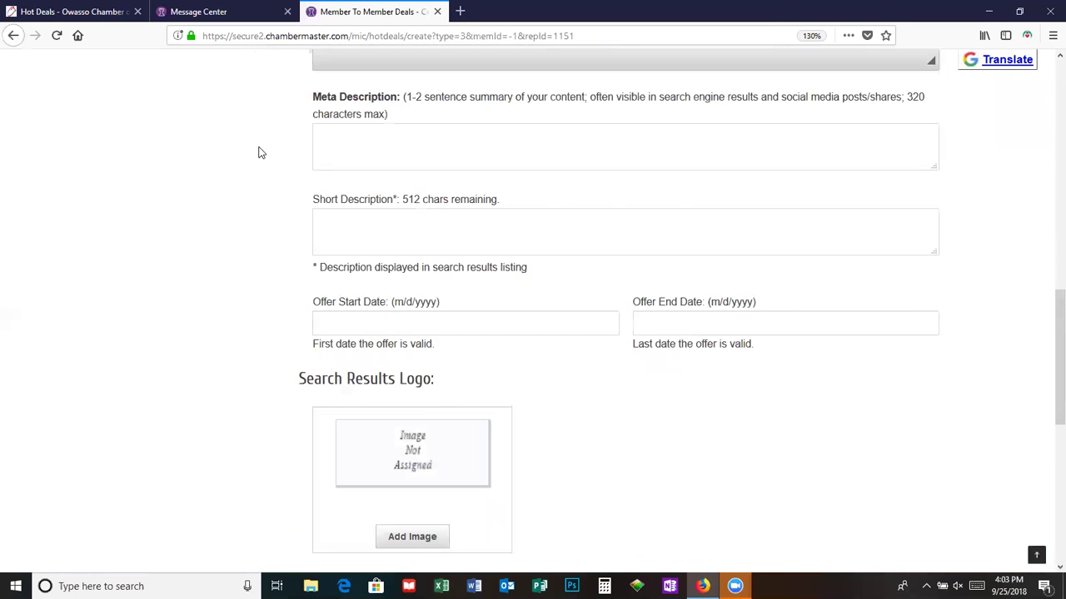
{"action": "scroll", "coordinate": [95, 190], "scroll_direction": "up", "scroll_amount": 3}
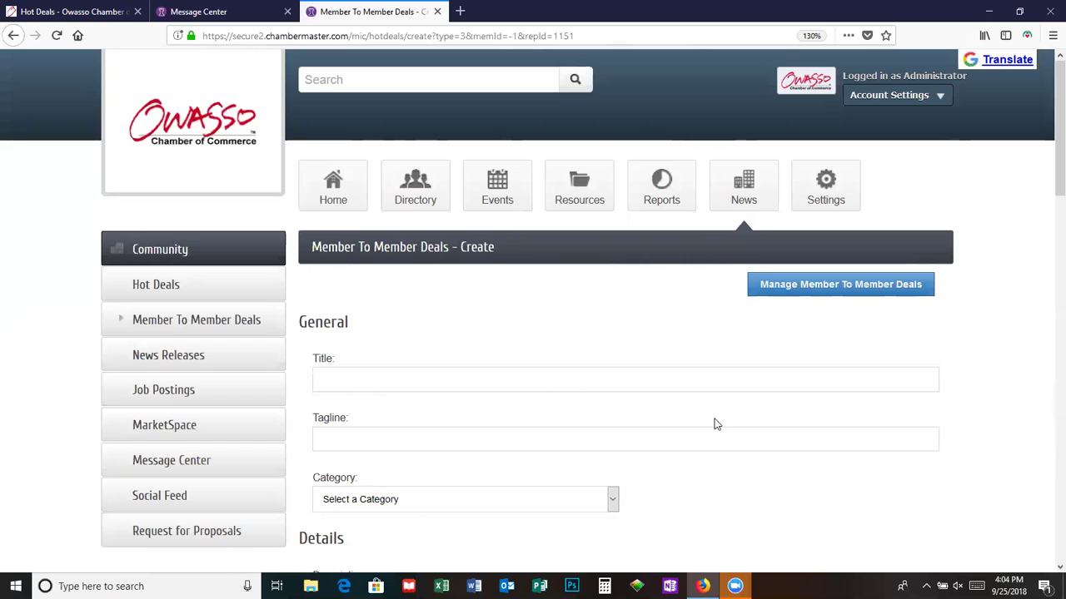
Go through the blank Member To Member Deal form once more down to the active dates note and back to the title.
{"action": "scroll", "coordinate": [764, 461], "scroll_direction": "down", "scroll_amount": 5}
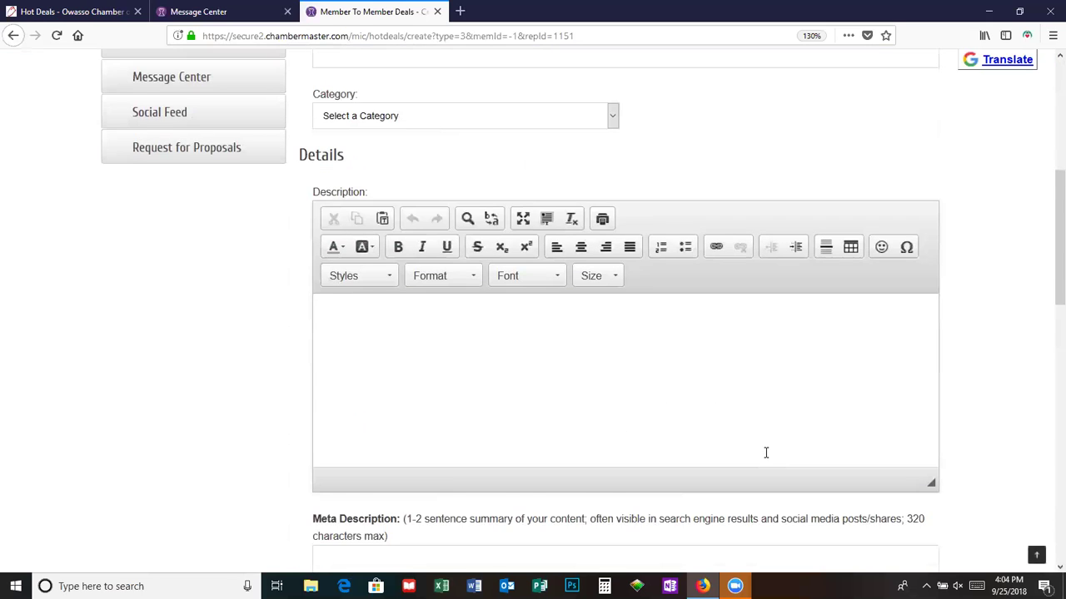
{"action": "scroll", "coordinate": [764, 454], "scroll_direction": "down", "scroll_amount": 3}
{"action": "scroll", "coordinate": [770, 451], "scroll_direction": "down", "scroll_amount": 5}
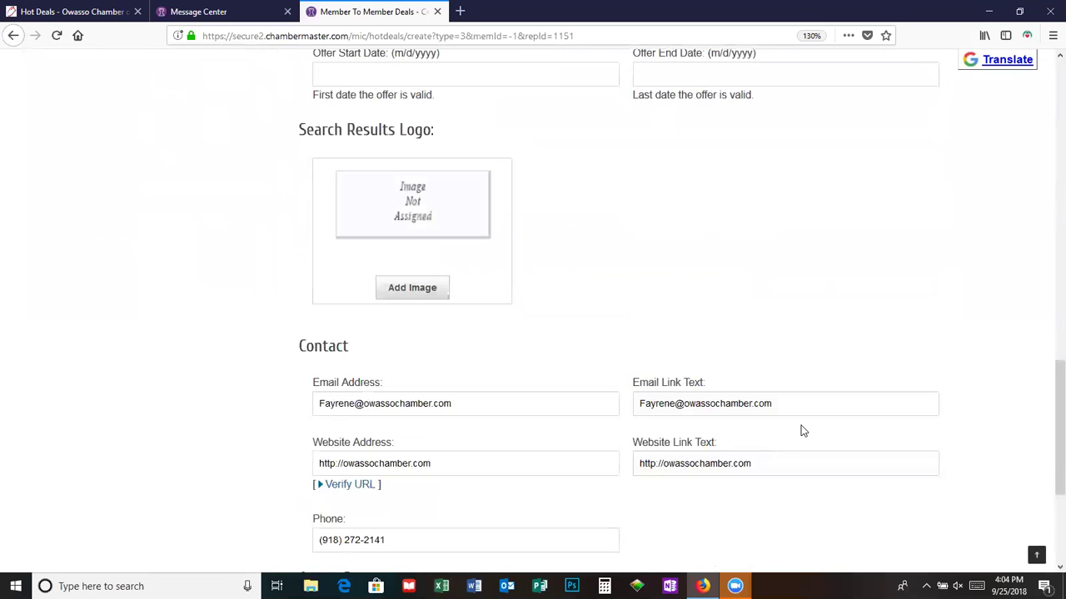
{"action": "scroll", "coordinate": [801, 430], "scroll_direction": "down", "scroll_amount": 3}
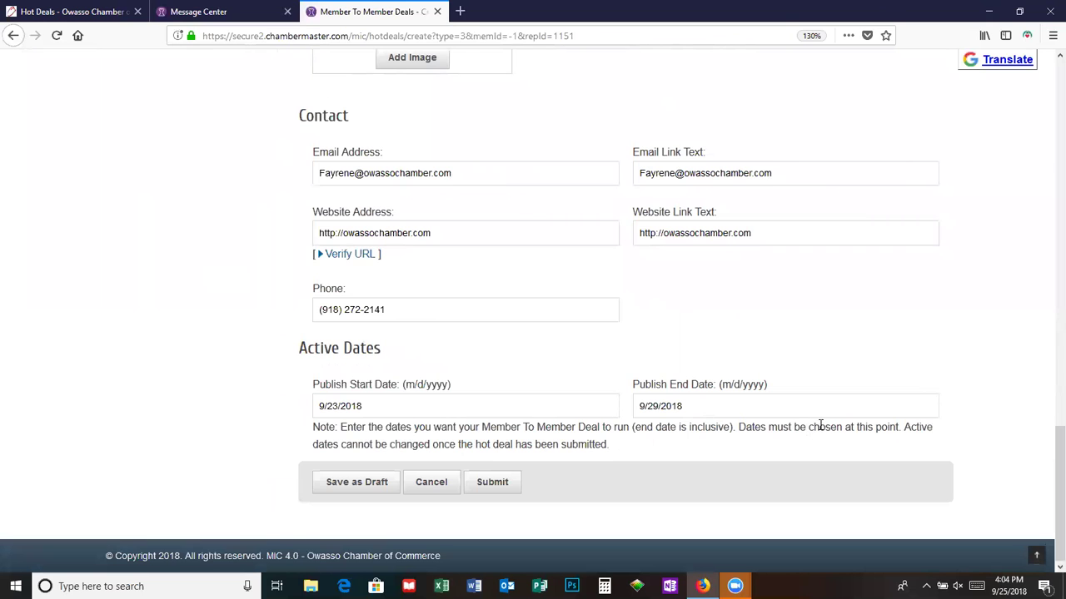
{"action": "scroll", "coordinate": [820, 425], "scroll_direction": "up", "scroll_amount": 10}
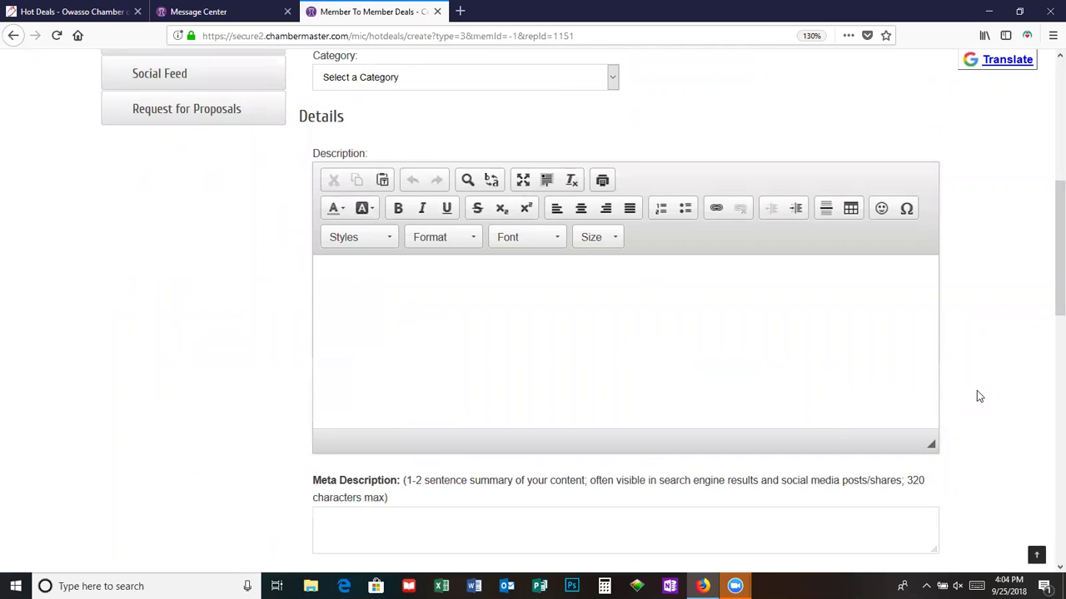
{"action": "scroll", "coordinate": [979, 396], "scroll_direction": "up", "scroll_amount": 5}
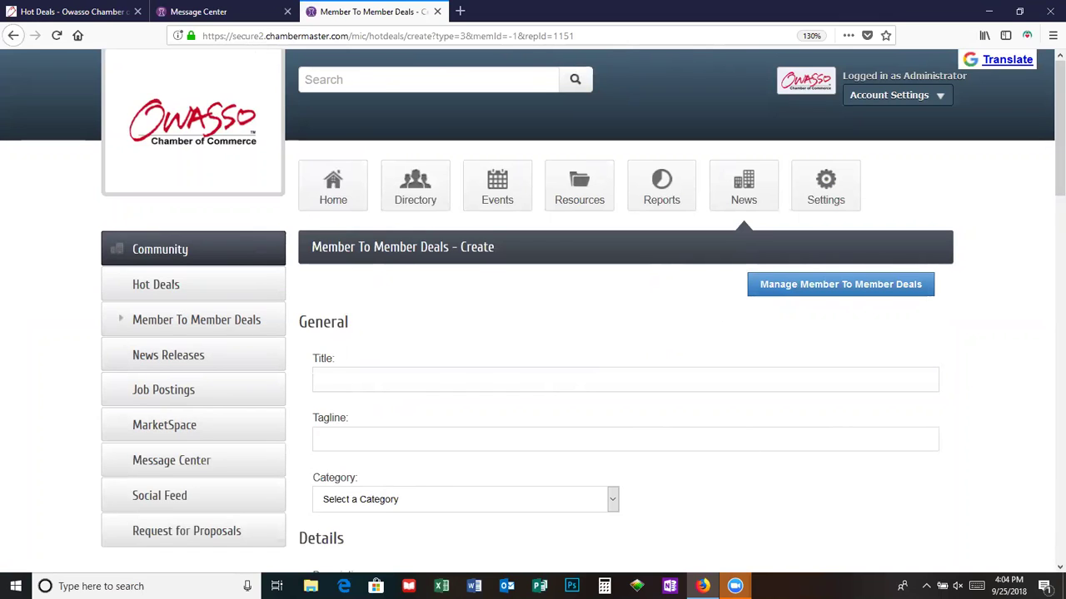
Switch to the Zoom meeting controls and bring up the choice to end or leave the meeting.
{"action": "mouse_move", "coordinate": [737, 579]}
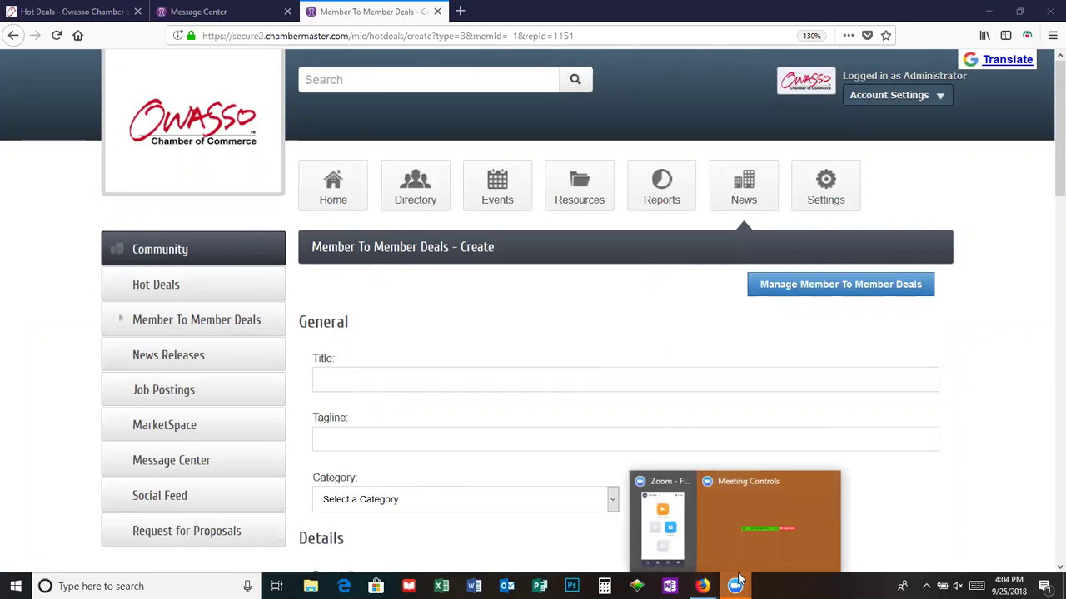
{"action": "left_click", "coordinate": [734, 531]}
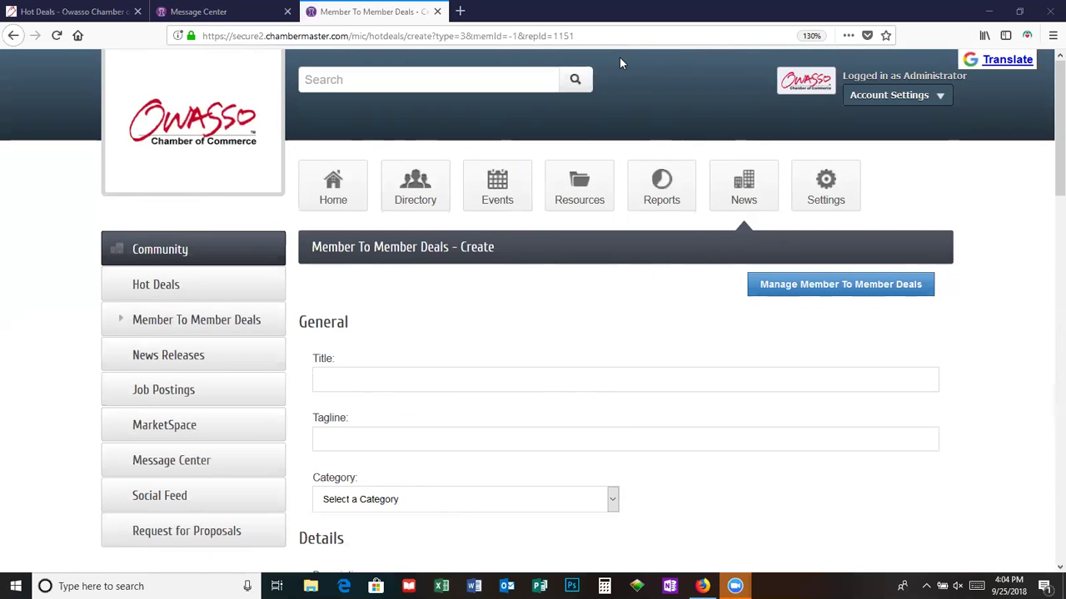
{"action": "key", "text": "alt+q"}
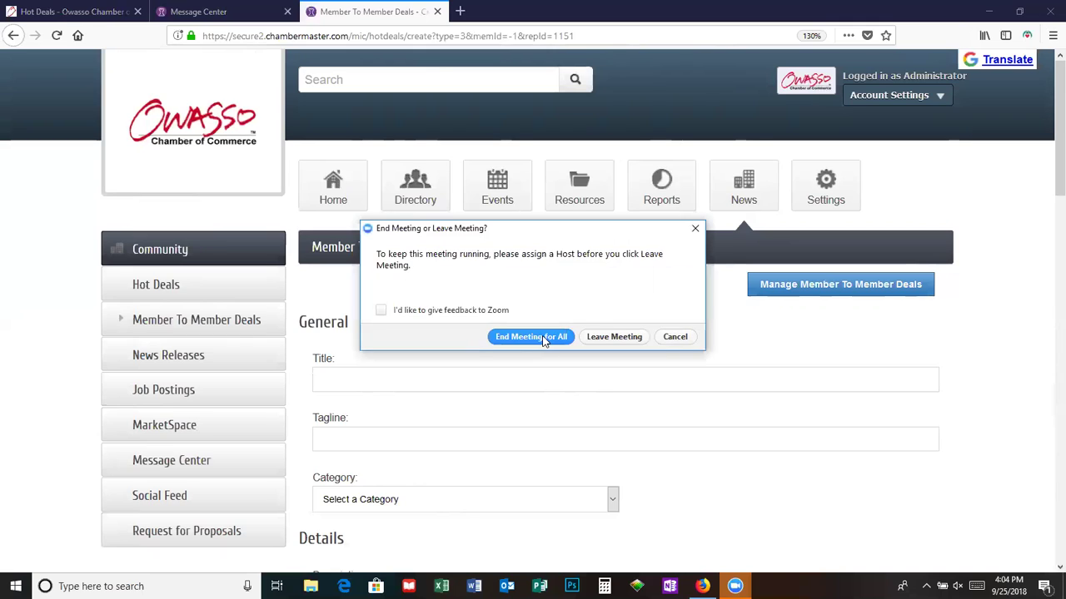